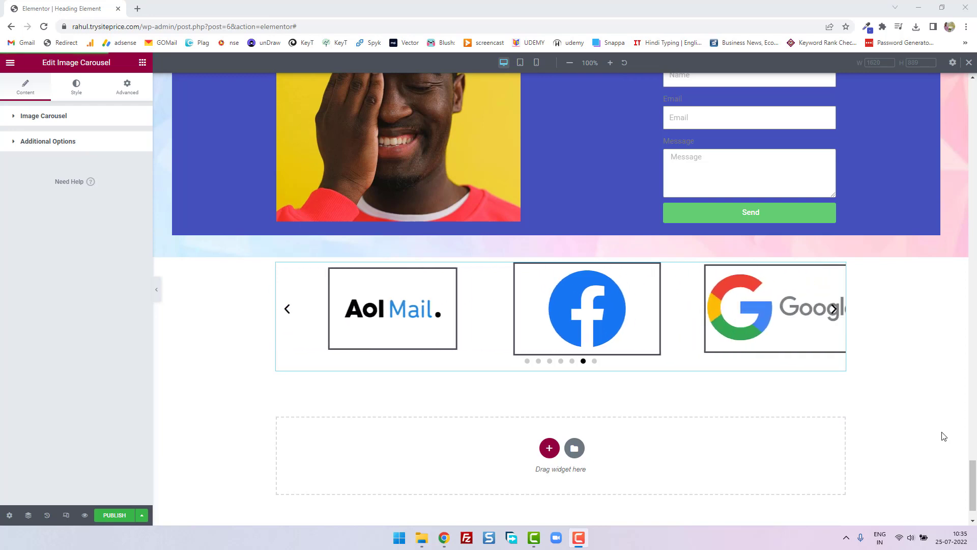
- Add a new single-column section below the existing logo carousel
click(609, 478)
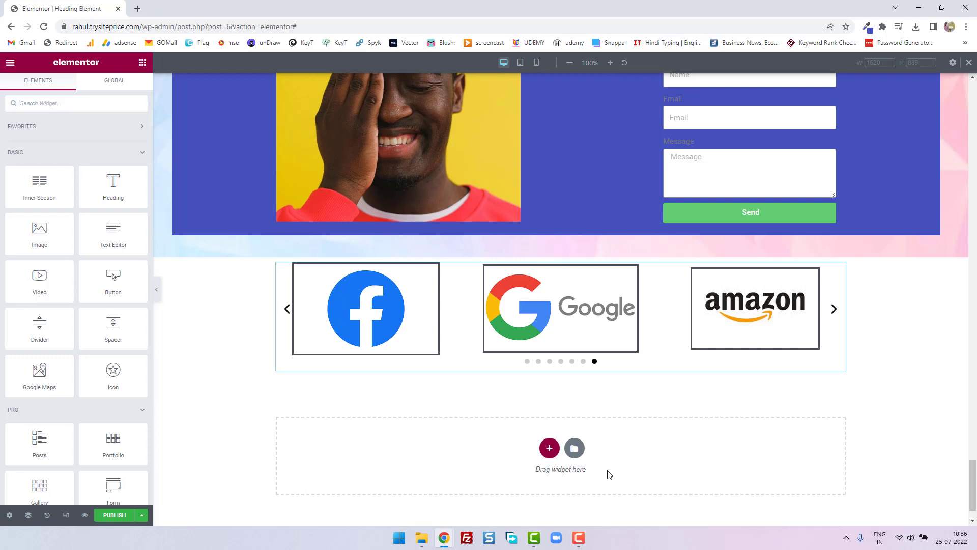
click(550, 449)
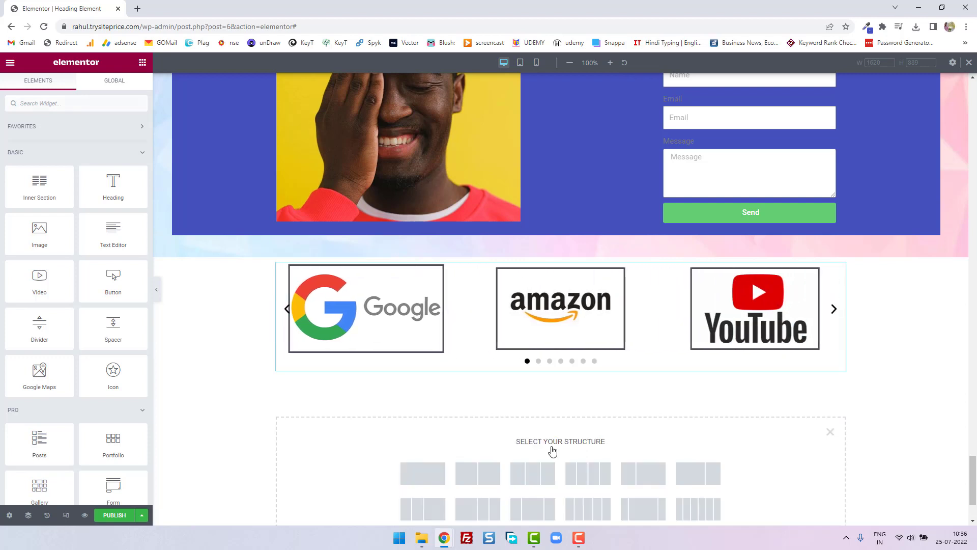
click(432, 472)
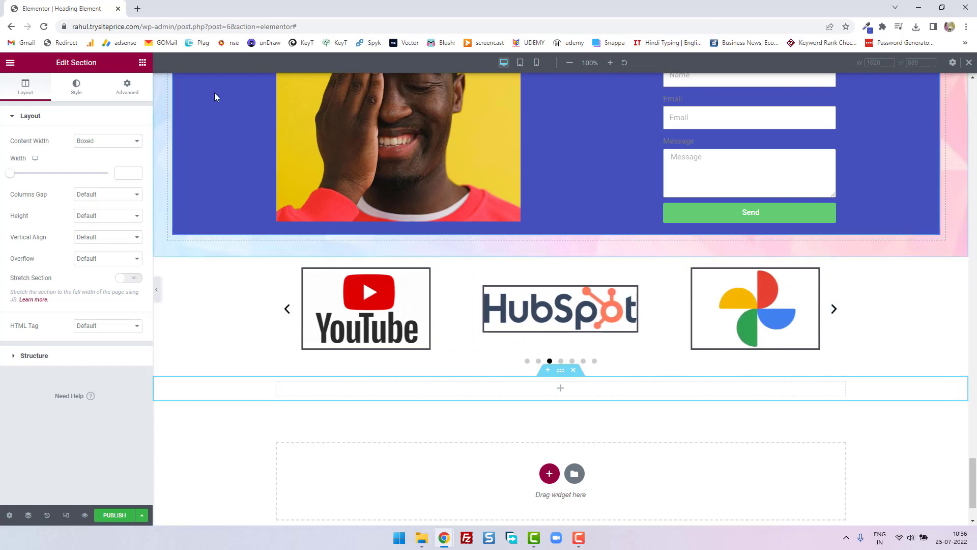
- Place a Heading widget in the new section, title it "Our Partners" and centre it
click(143, 62)
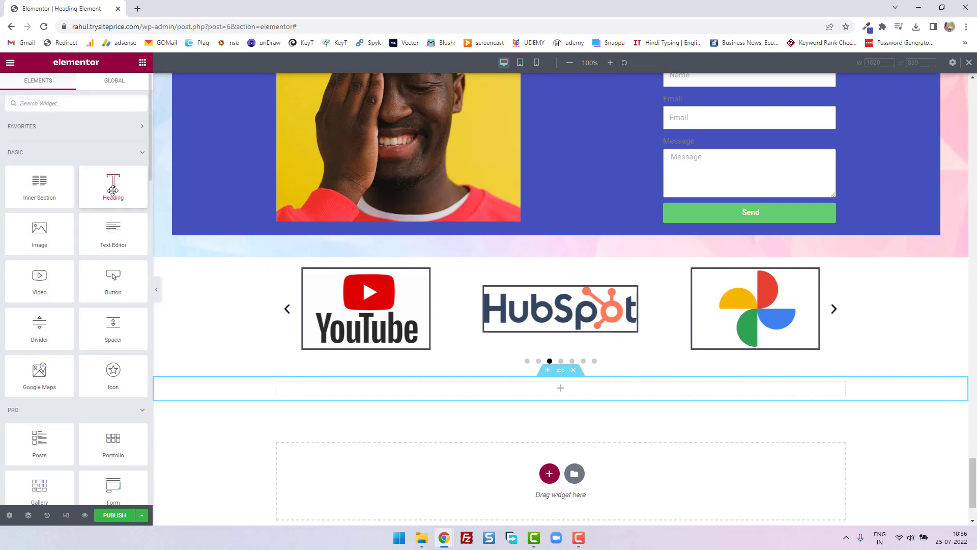
drag(113, 186, 279, 383)
key(BackSpace)
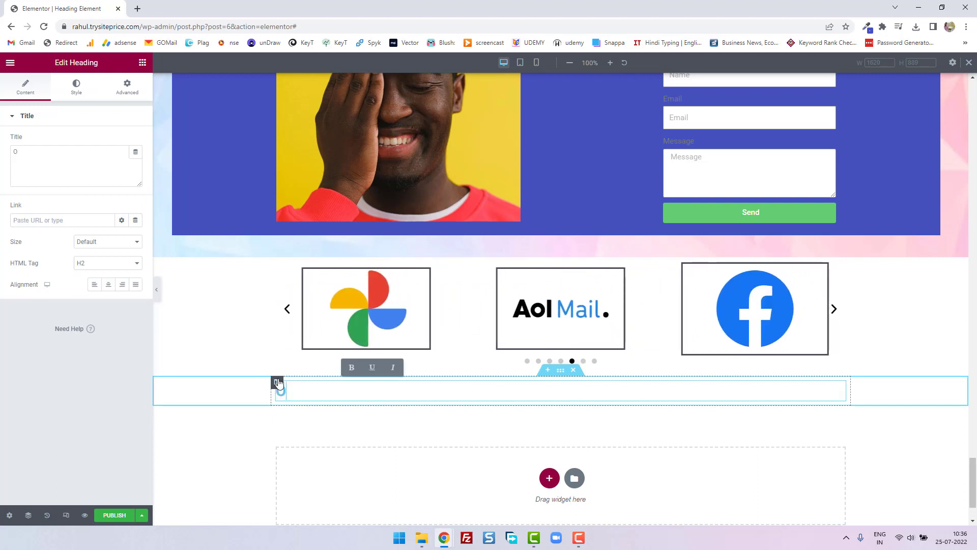
text(Our Partners)
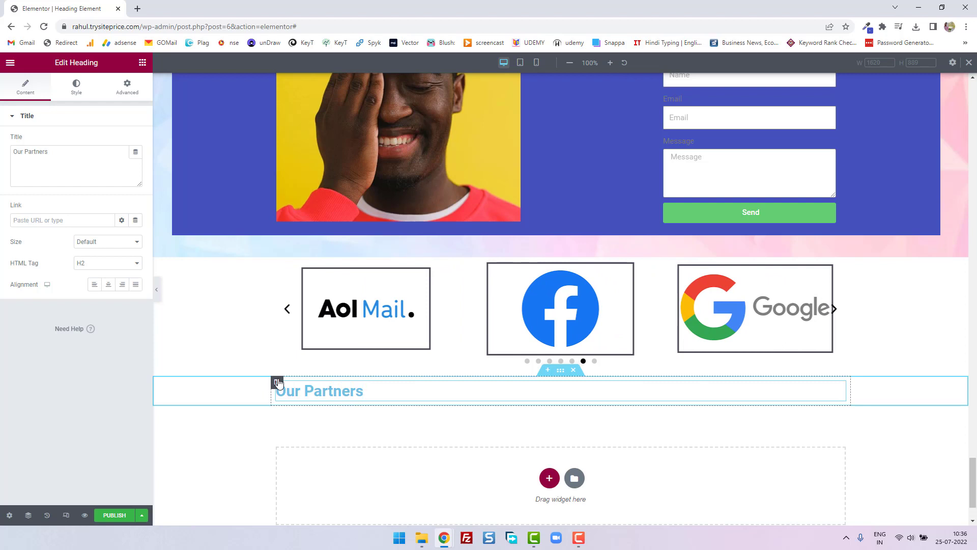
drag(382, 395, 256, 316)
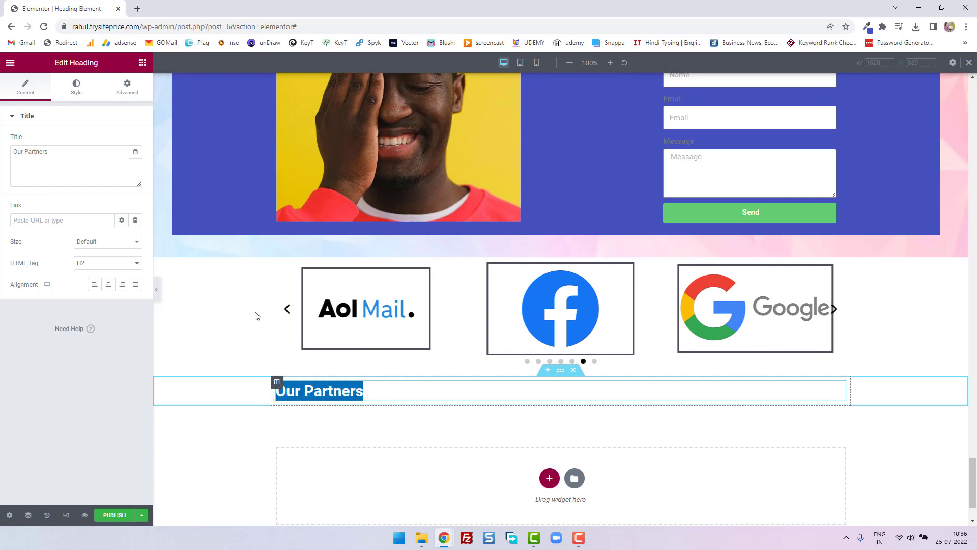
click(113, 287)
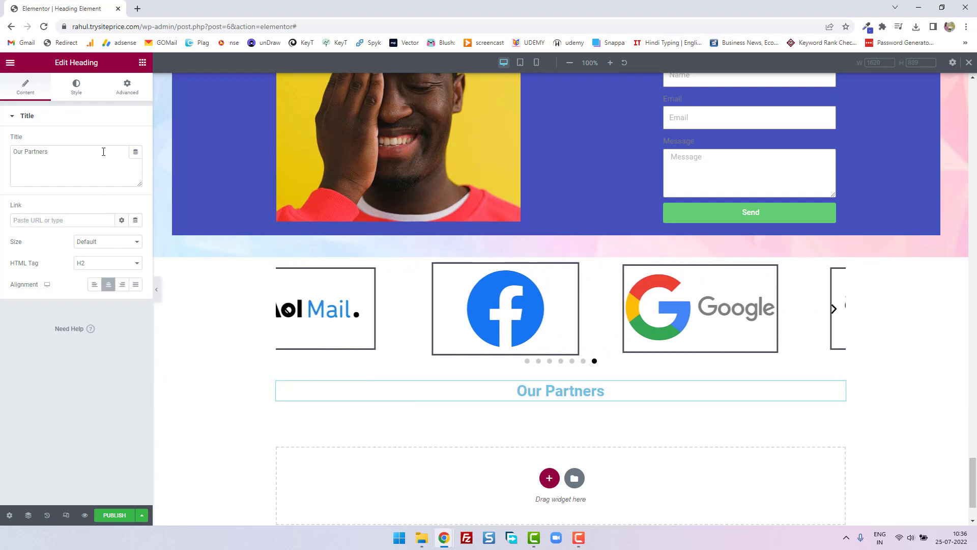
- Set the "Our Partners" heading's text colour to black and its font size to 57 px
click(76, 88)
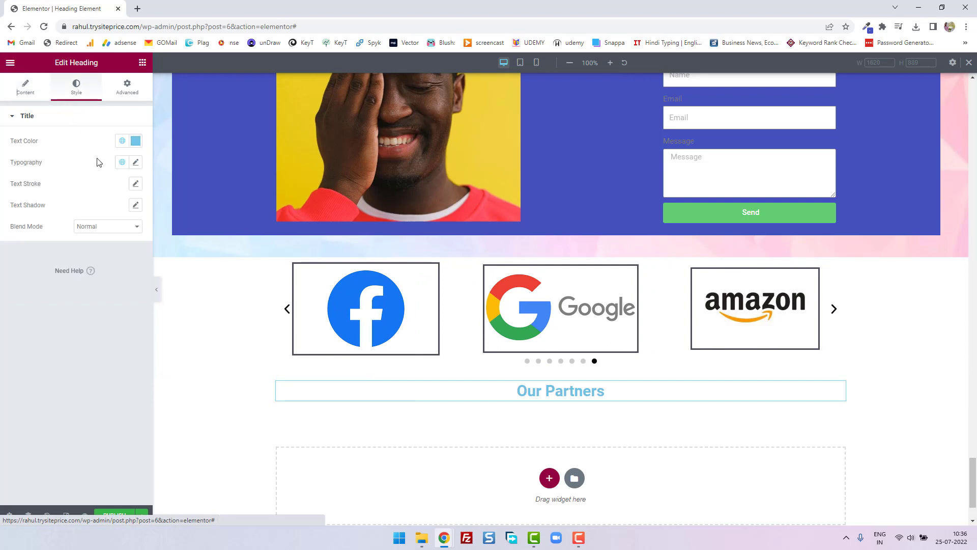
click(135, 140)
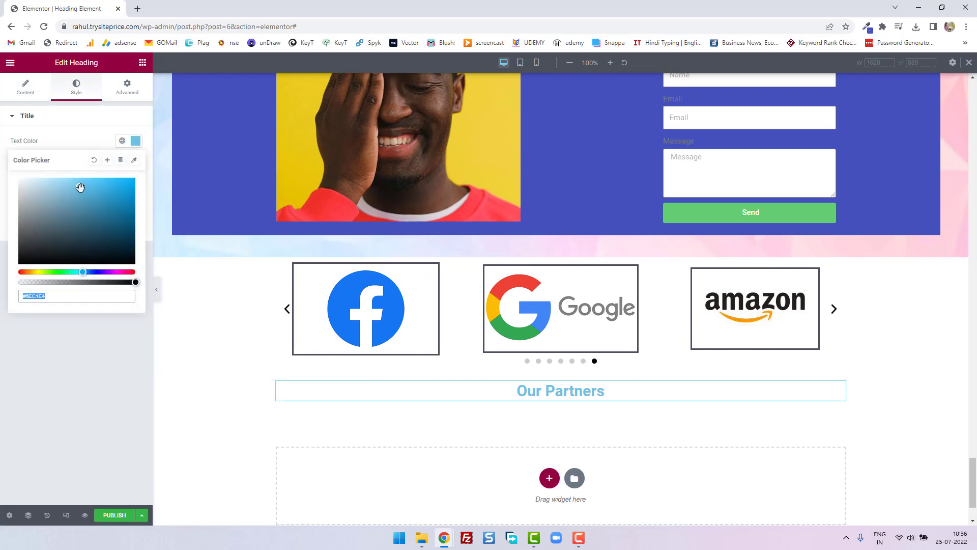
drag(78, 187, 18, 268)
click(67, 146)
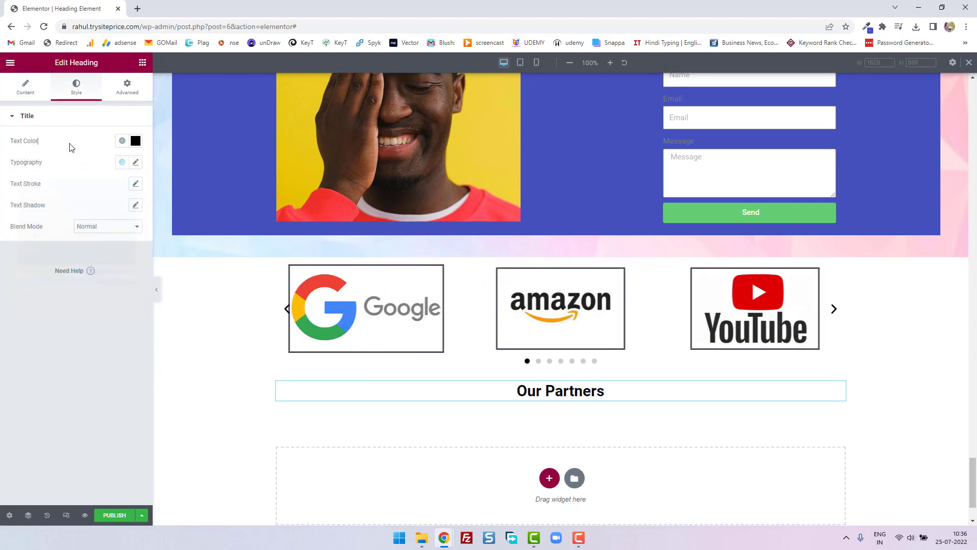
click(134, 162)
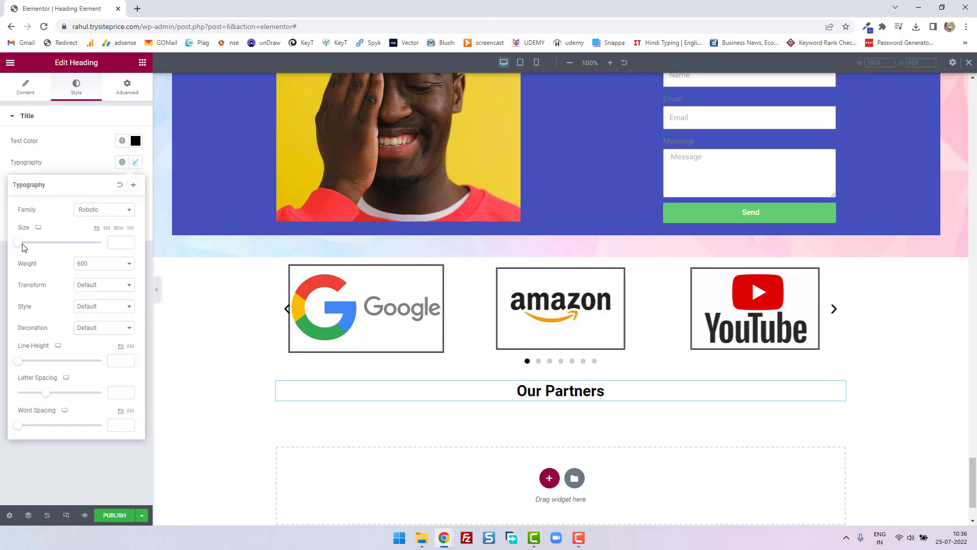
drag(23, 245, 44, 247)
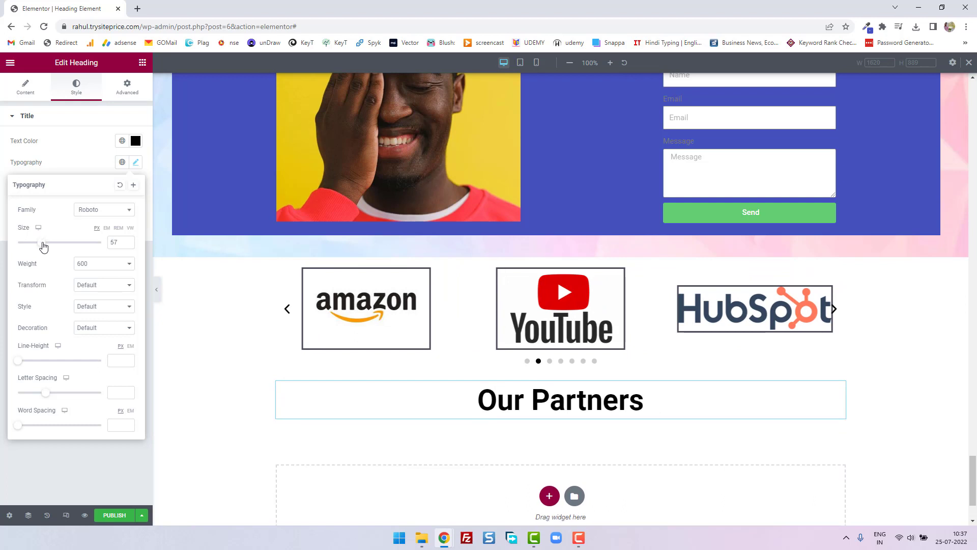
click(899, 466)
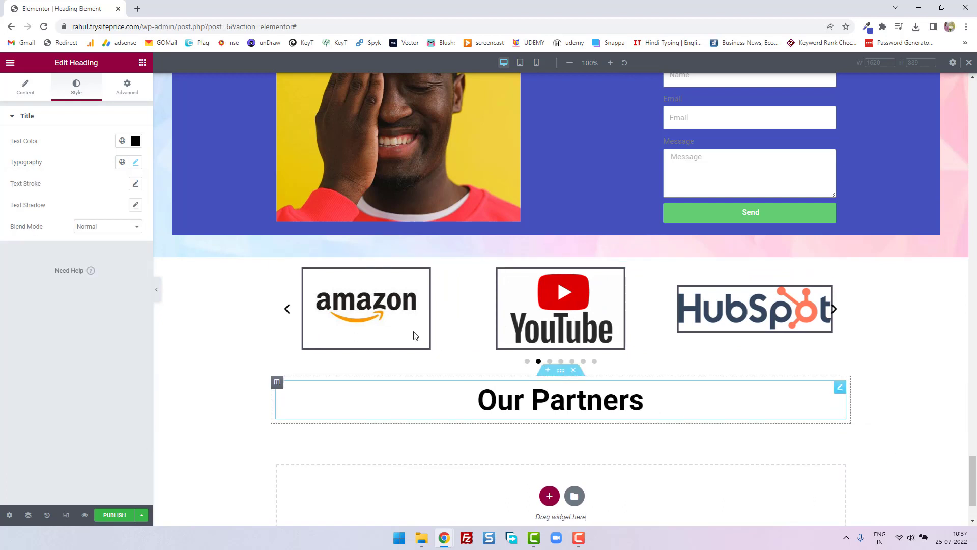
- Find the Image Carousel widget and place it under the "Our Partners" heading
click(142, 62)
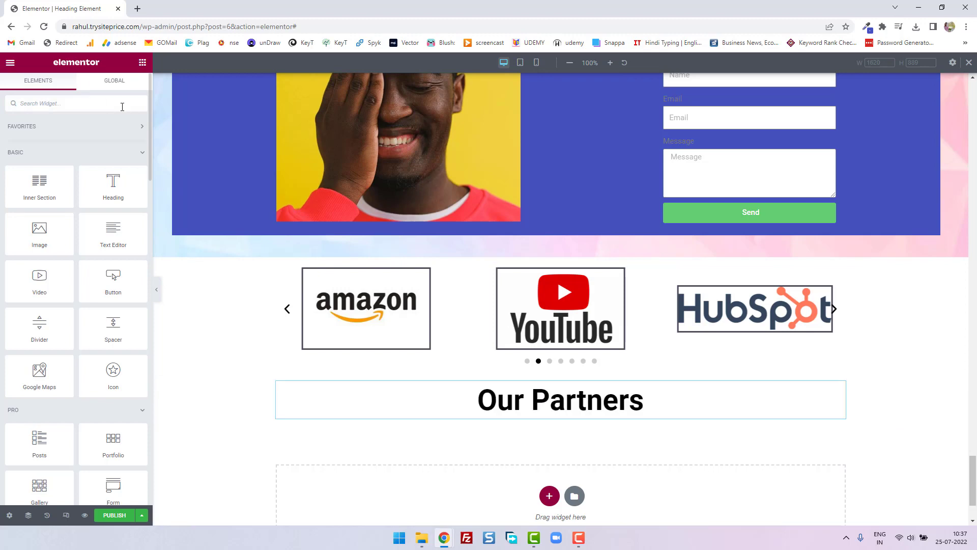
text(imag)
drag(39, 188, 554, 414)
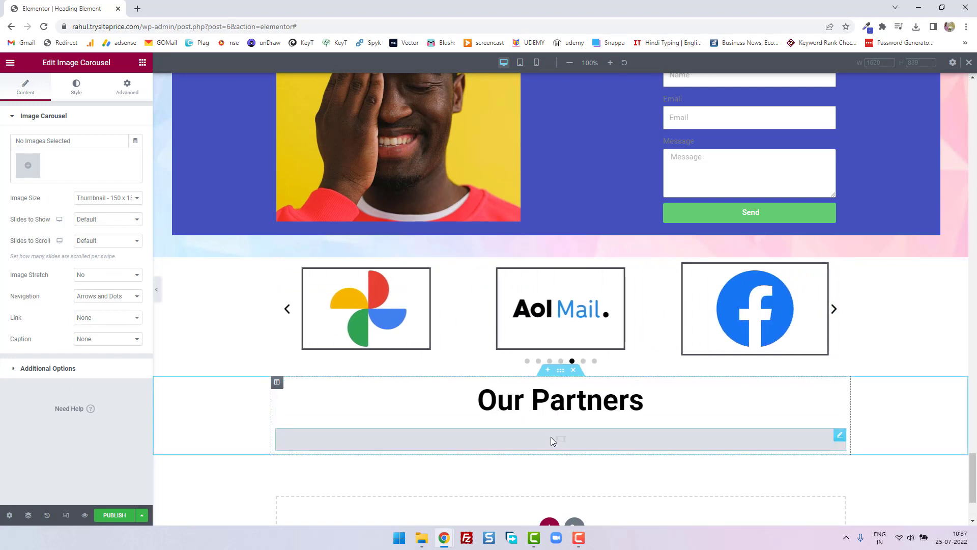
- Select the Google and HubSpot logos from the media library for the carousel, and check the HubSpot image's title, caption and description
click(32, 167)
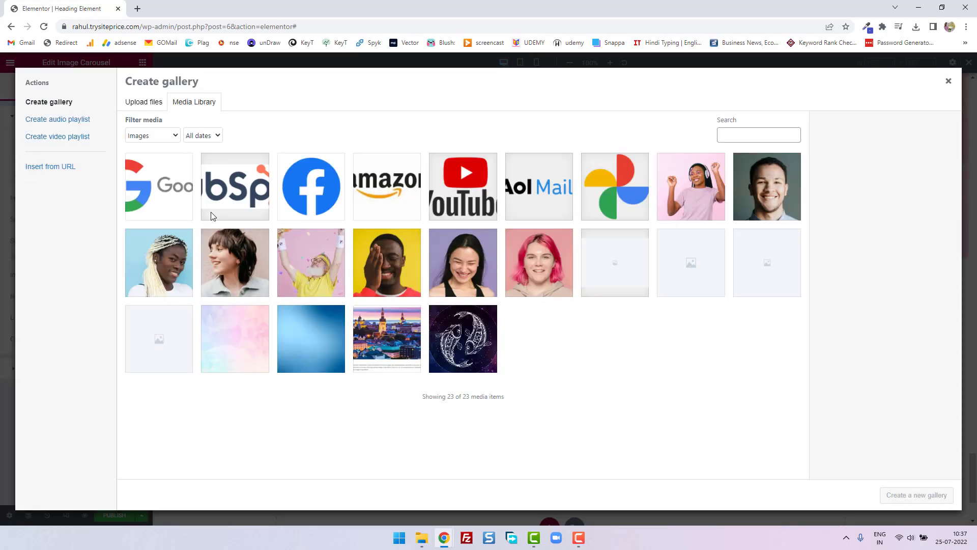
click(159, 195)
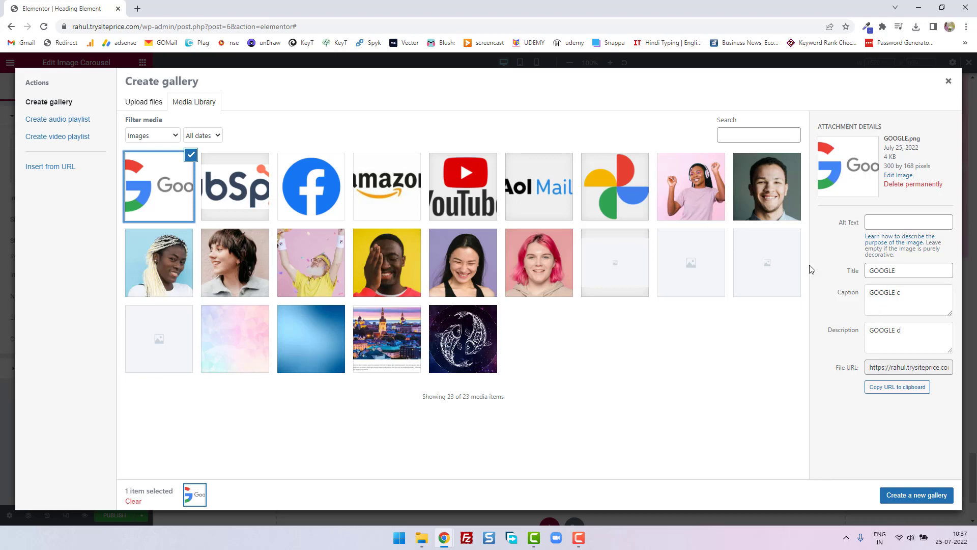
click(262, 213)
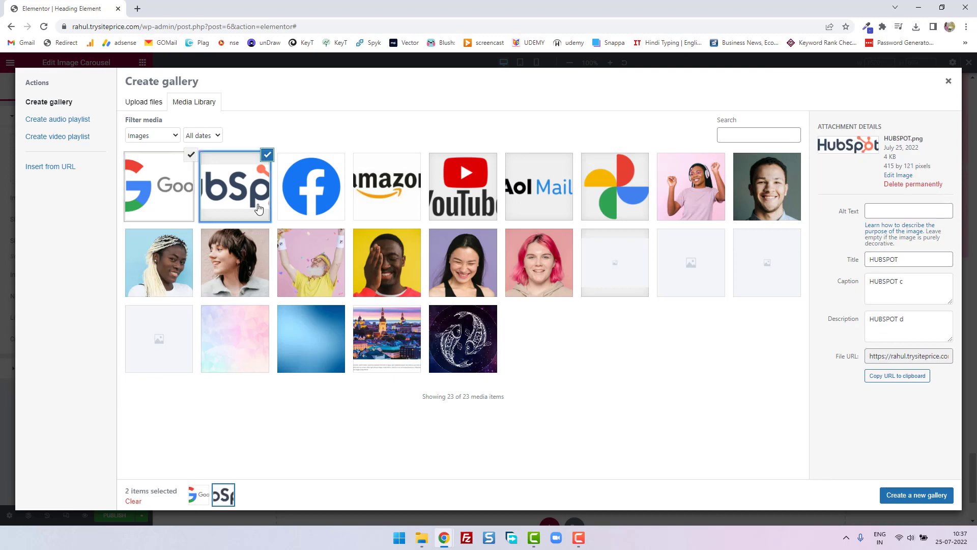
click(912, 284)
drag(904, 313, 875, 312)
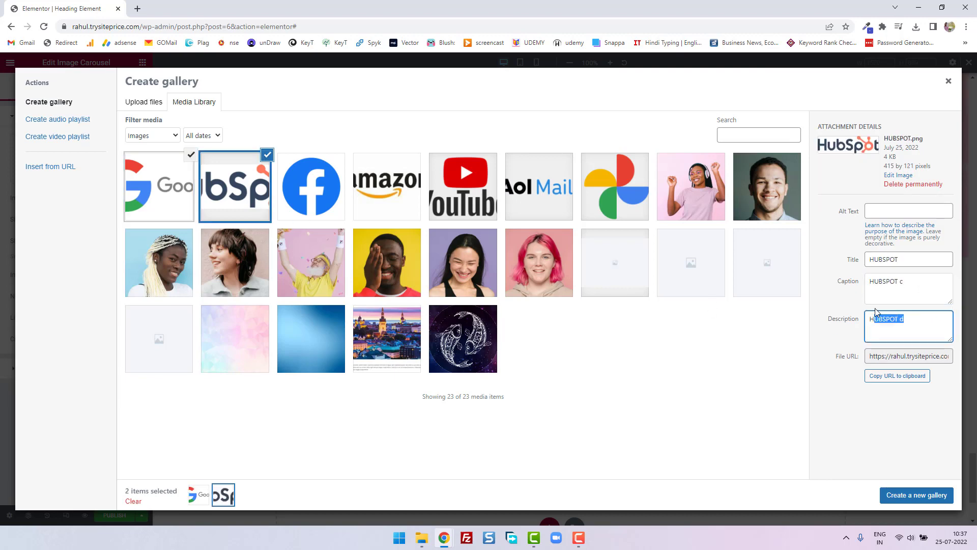
drag(902, 265, 870, 261)
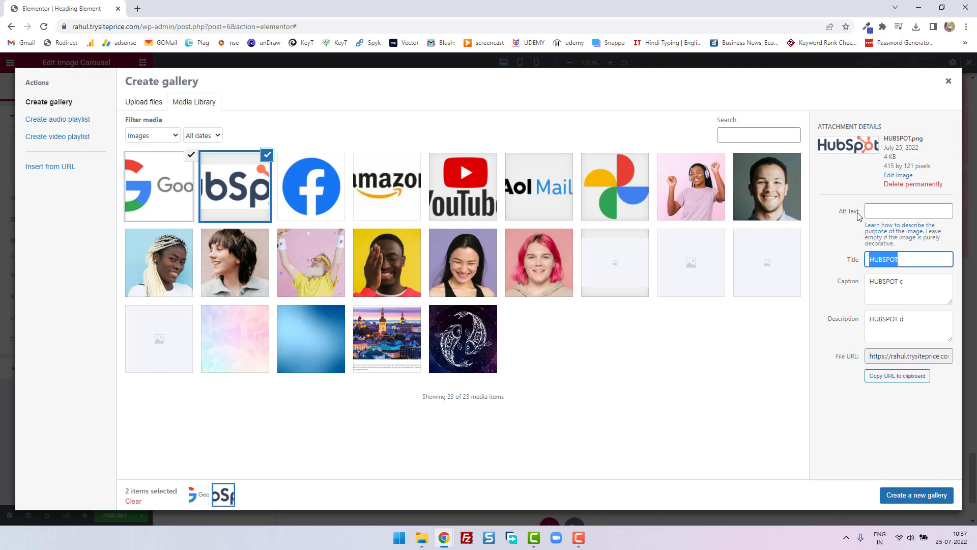
- Add the Facebook, Amazon, YouTube, AOL Mail and Google Photos logos to the selection and create a new gallery from it
click(319, 211)
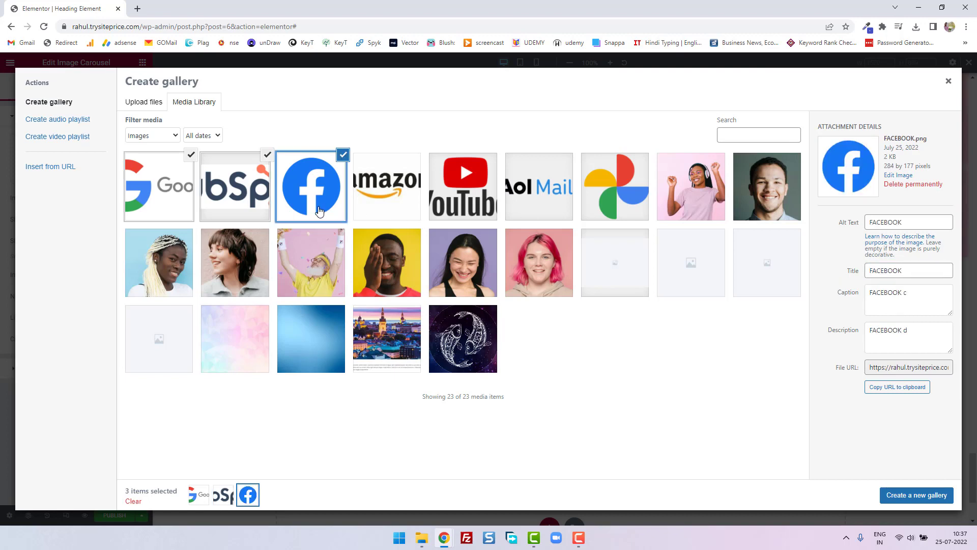
drag(920, 292, 868, 291)
click(916, 331)
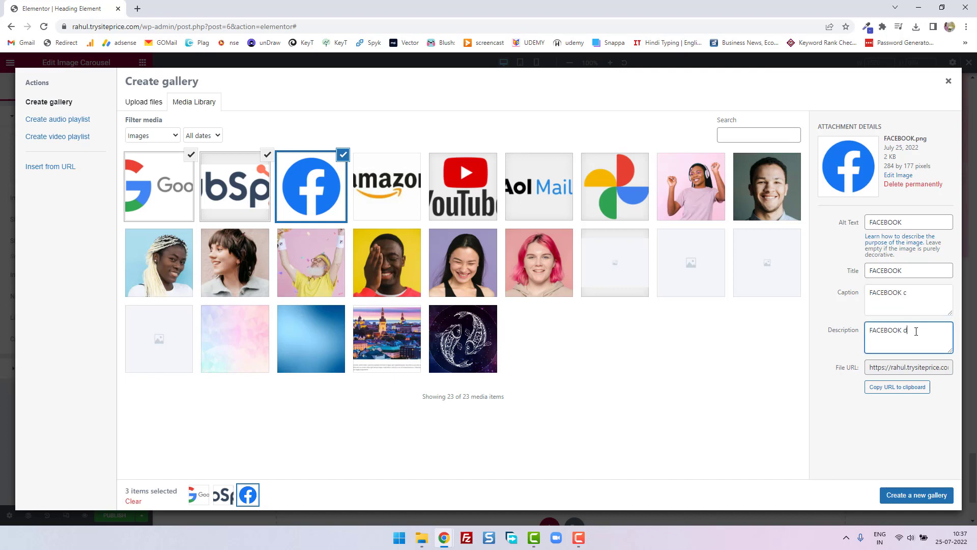
click(396, 206)
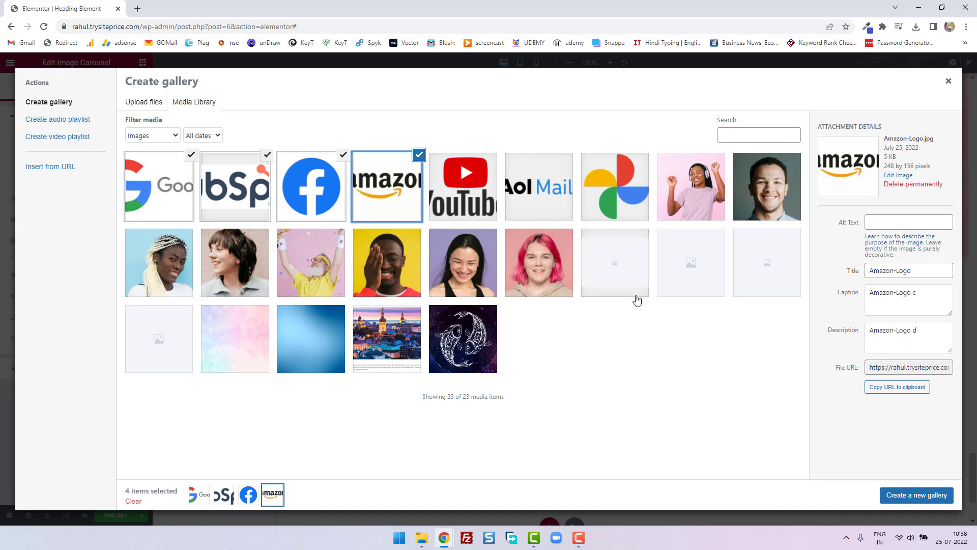
click(473, 199)
click(566, 201)
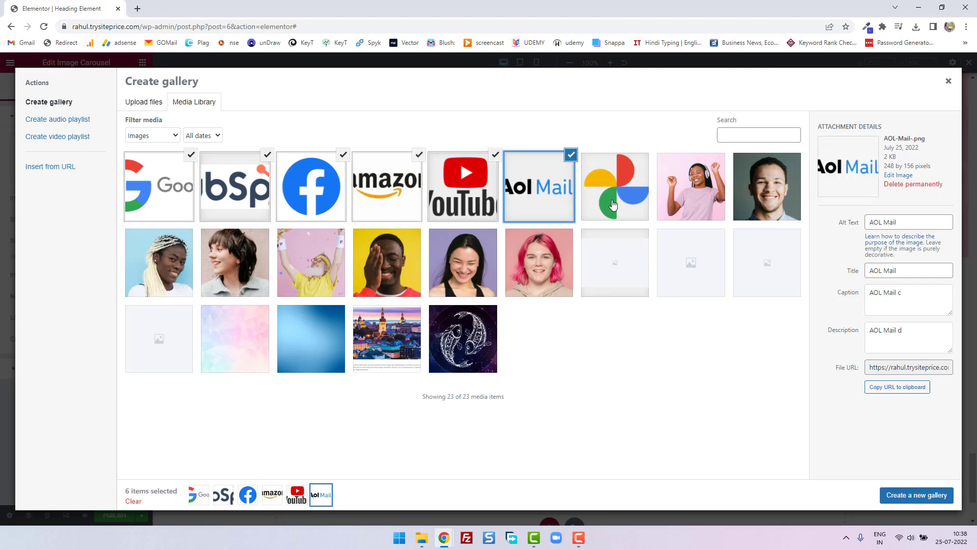
click(612, 205)
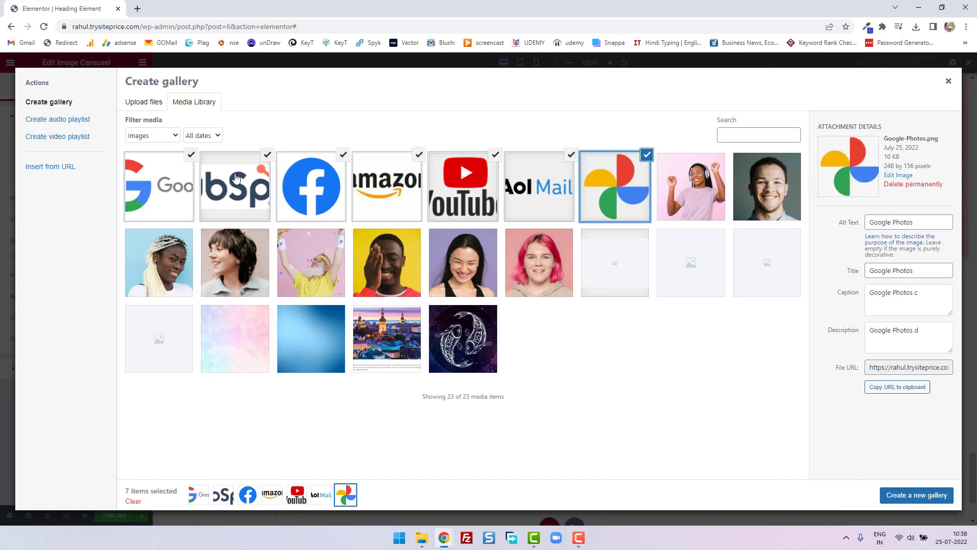
click(899, 497)
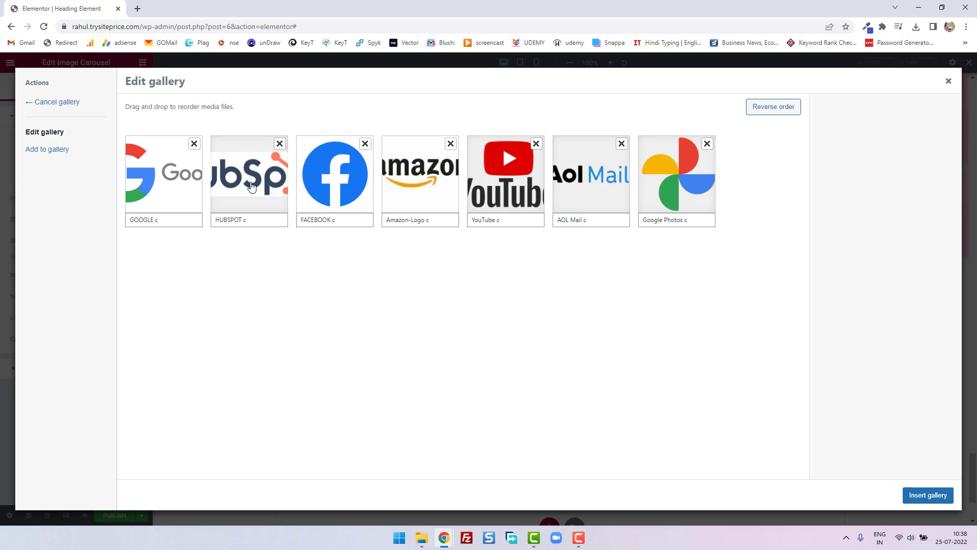
- Reorder the gallery to Google, Amazon, YouTube, HubSpot, AOL Mail, Google Photos, Facebook, and insert it into the carousel
drag(252, 186, 336, 188)
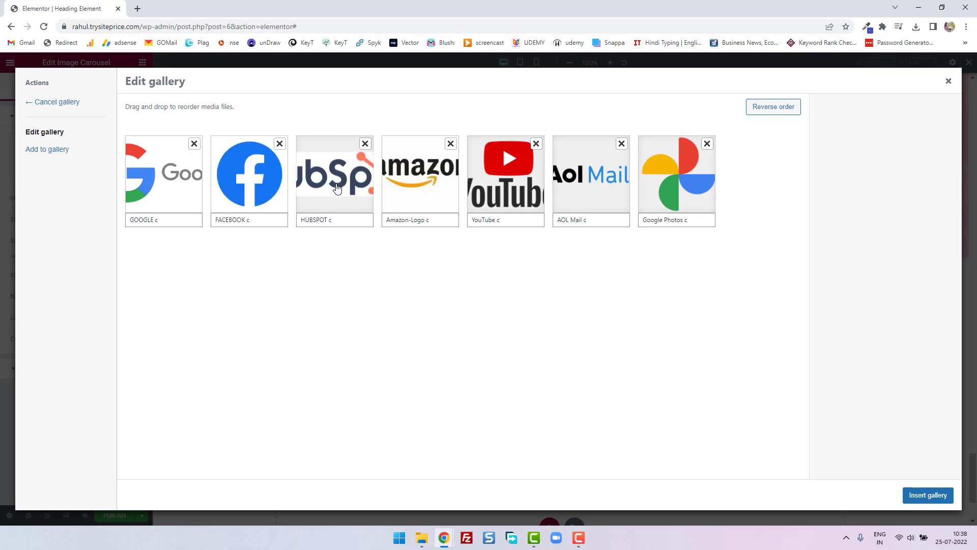
drag(406, 190, 247, 189)
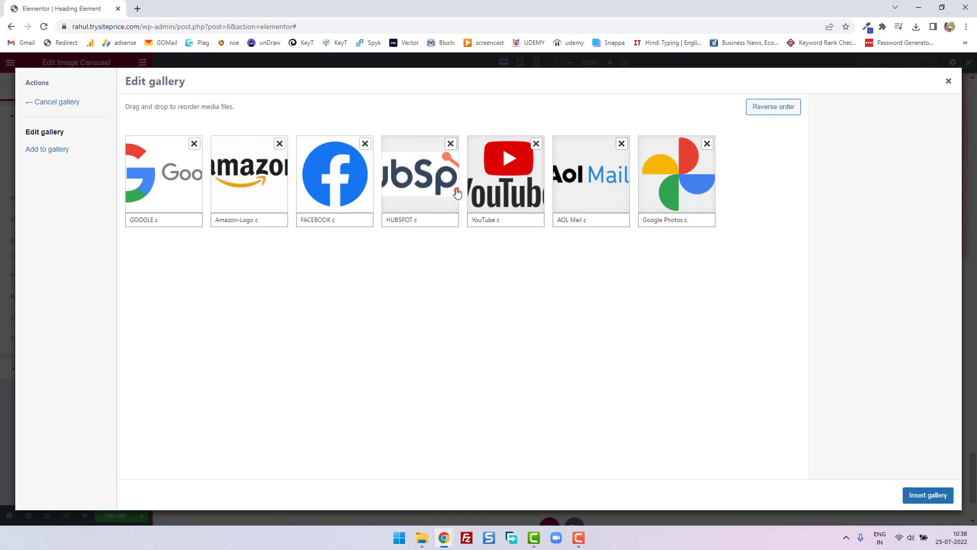
drag(497, 189, 325, 187)
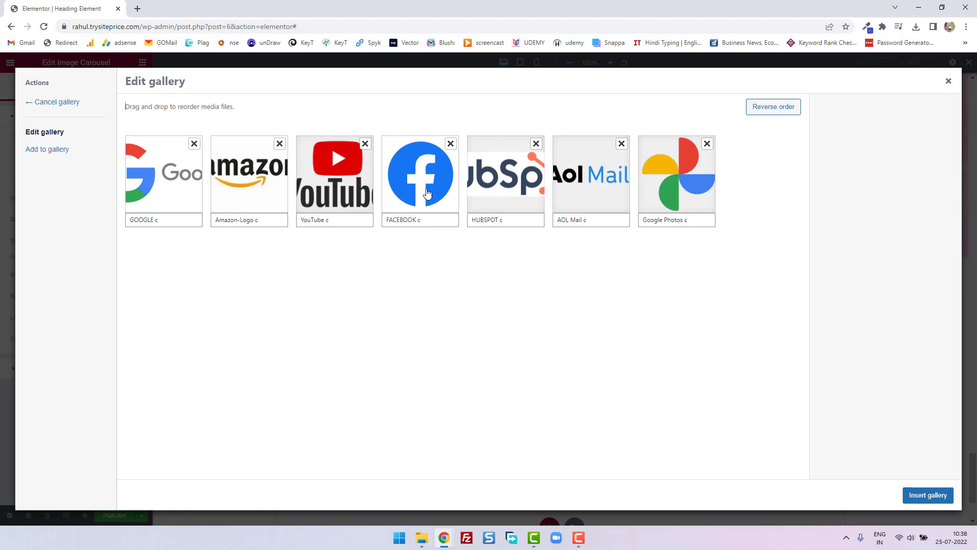
drag(426, 193, 680, 188)
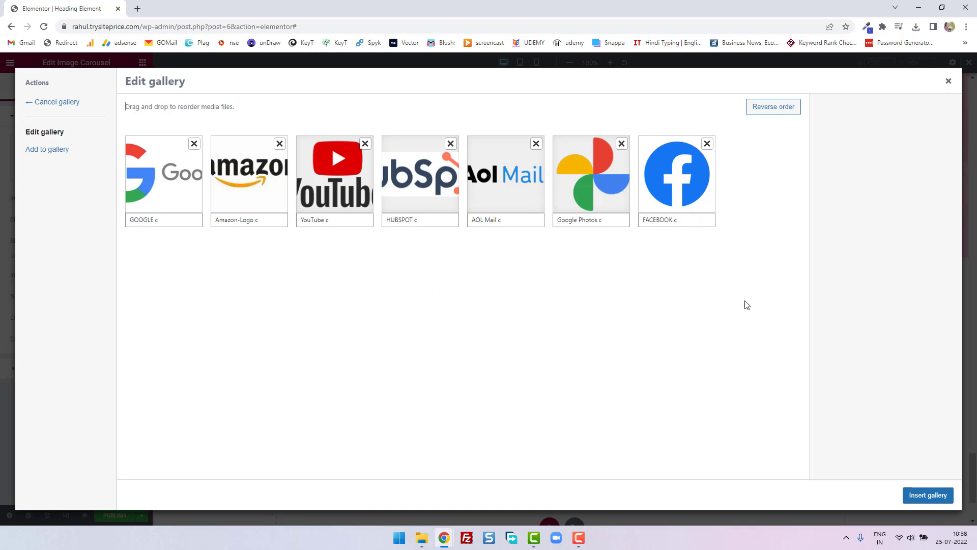
click(926, 495)
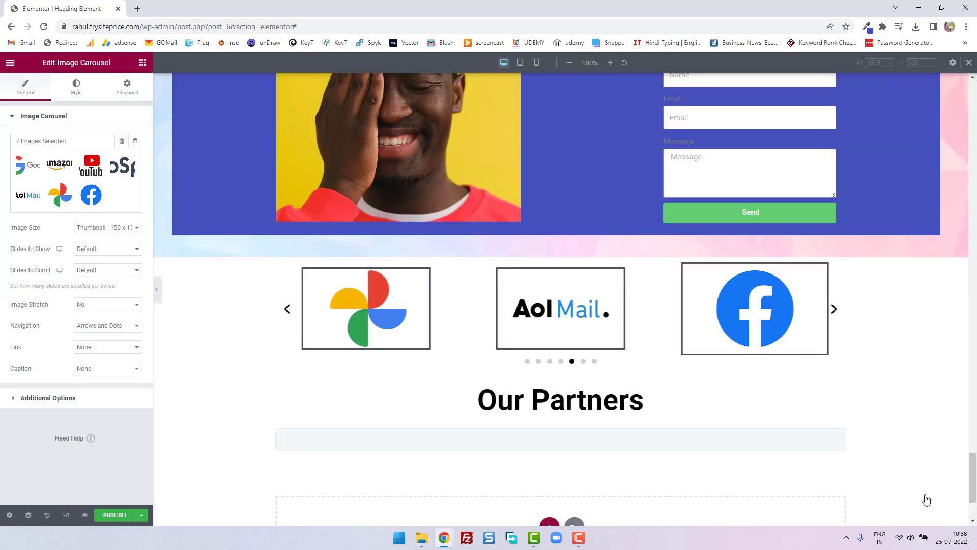
- Set the new carousel's image size to Medium - 300 x 300
scroll(488, 345, down, 3)
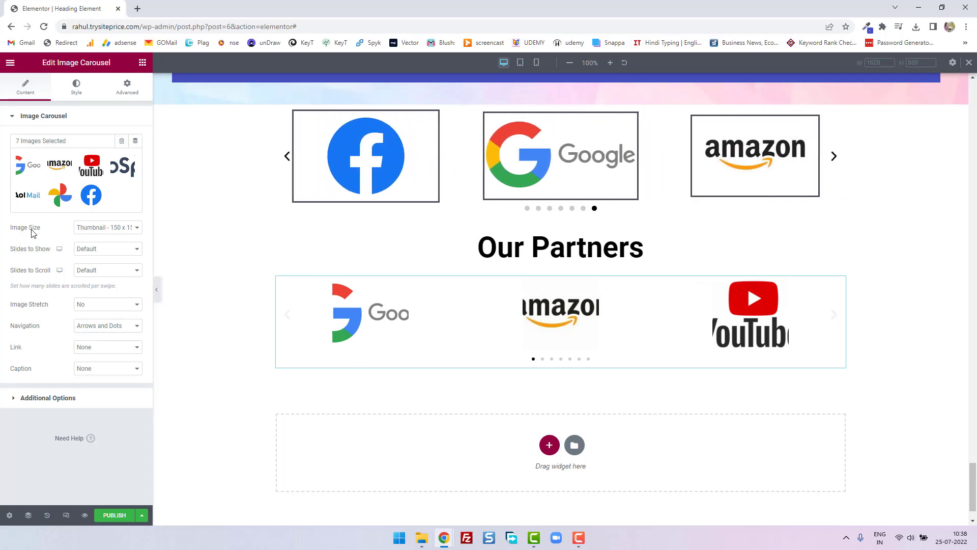
click(87, 232)
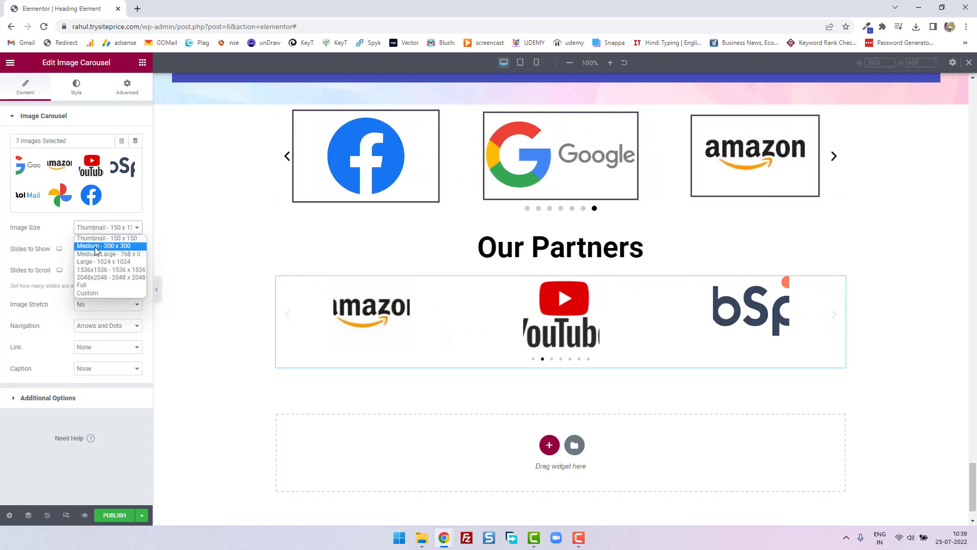
click(96, 246)
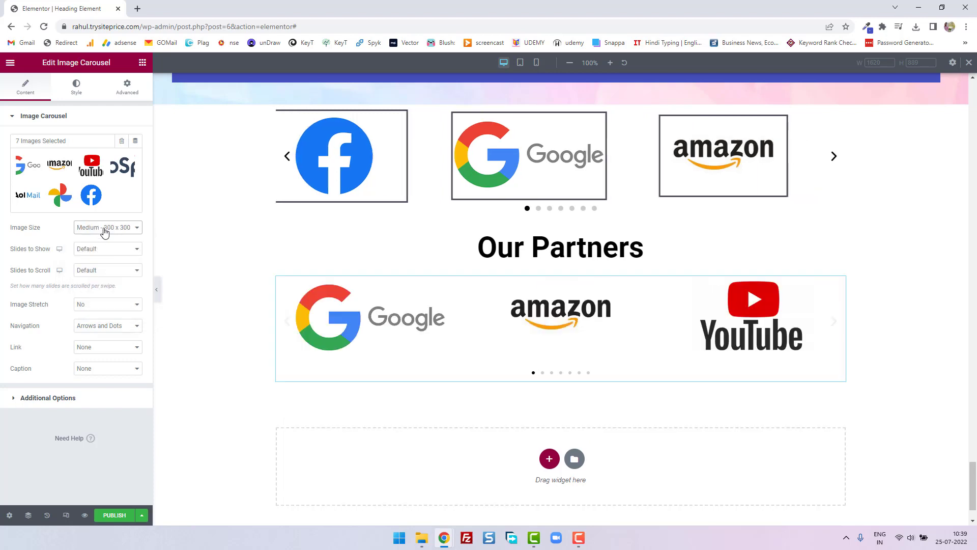
- Try the Medium Large - 768 x 0 image size on the carousel and restore Medium - 300 x 300
click(103, 227)
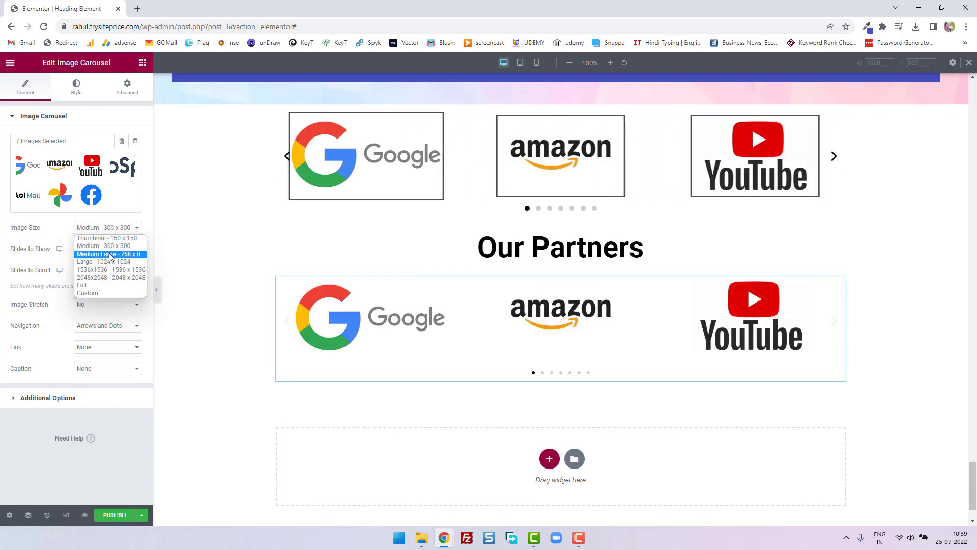
click(110, 254)
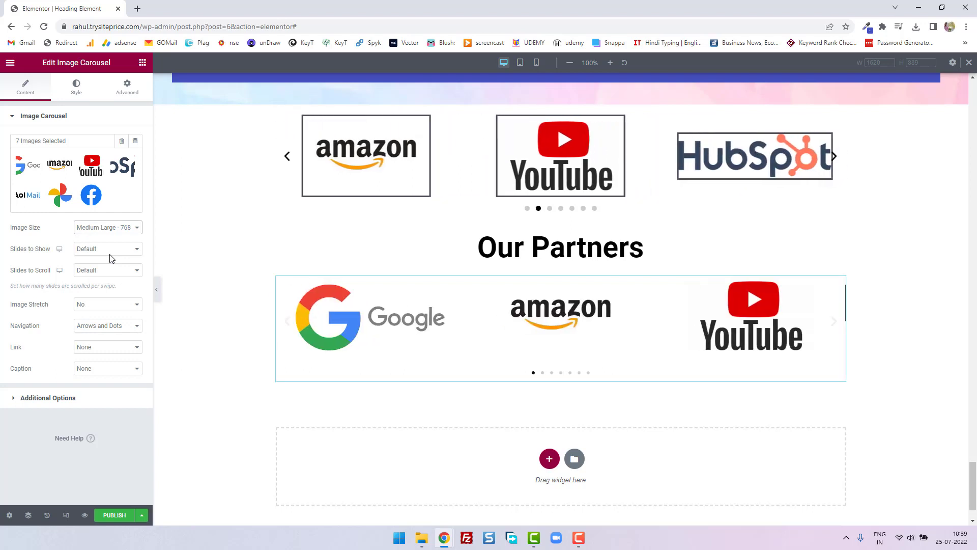
click(110, 232)
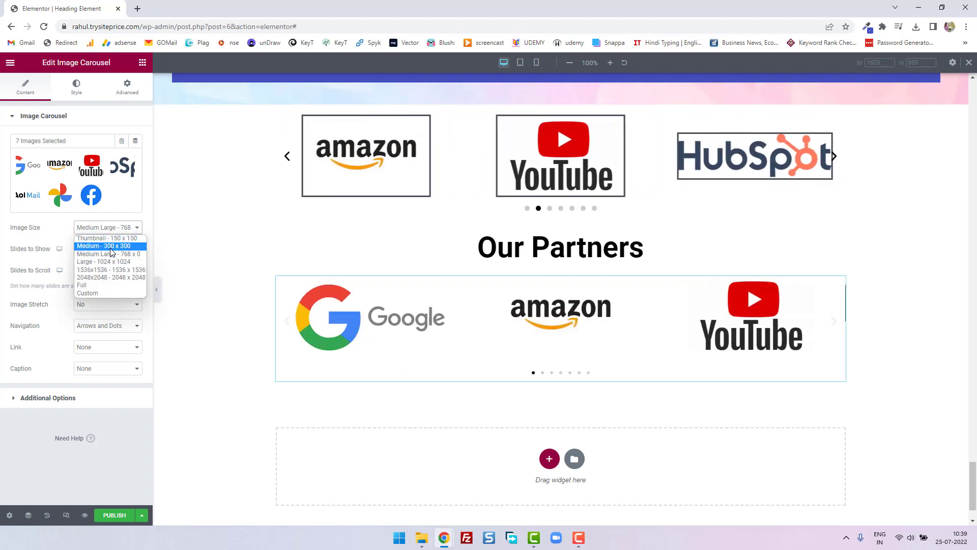
click(112, 246)
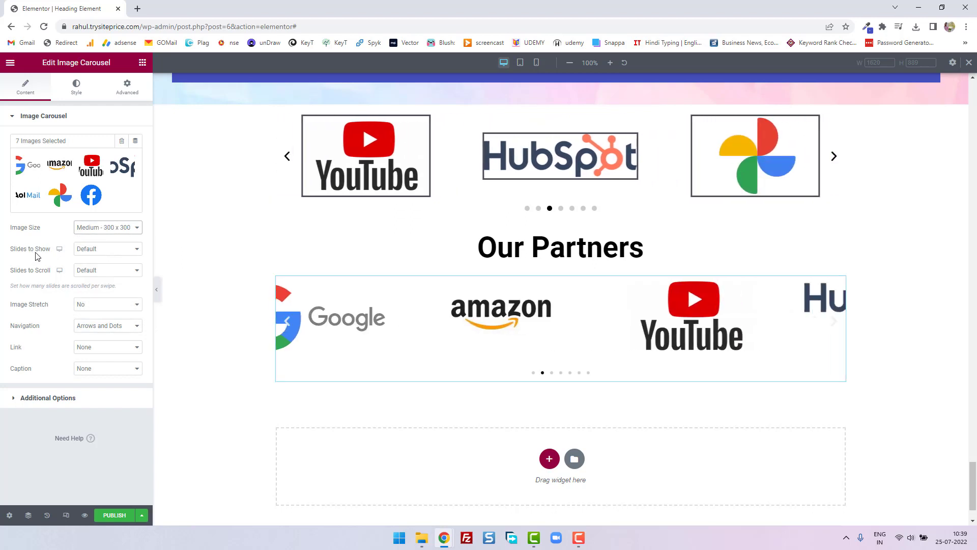
- Try showing 2 slides in the carousel and set its desktop Slides to Show to 3
click(109, 250)
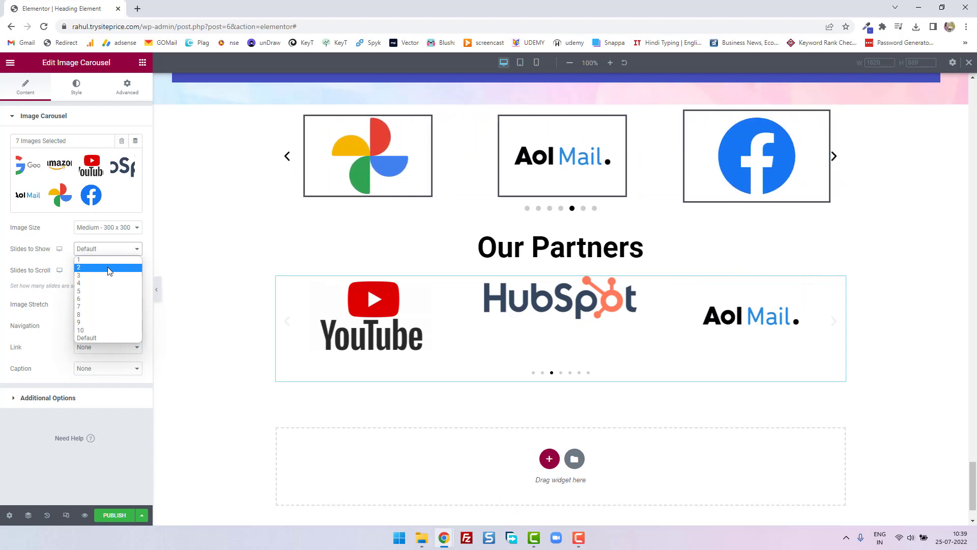
click(108, 268)
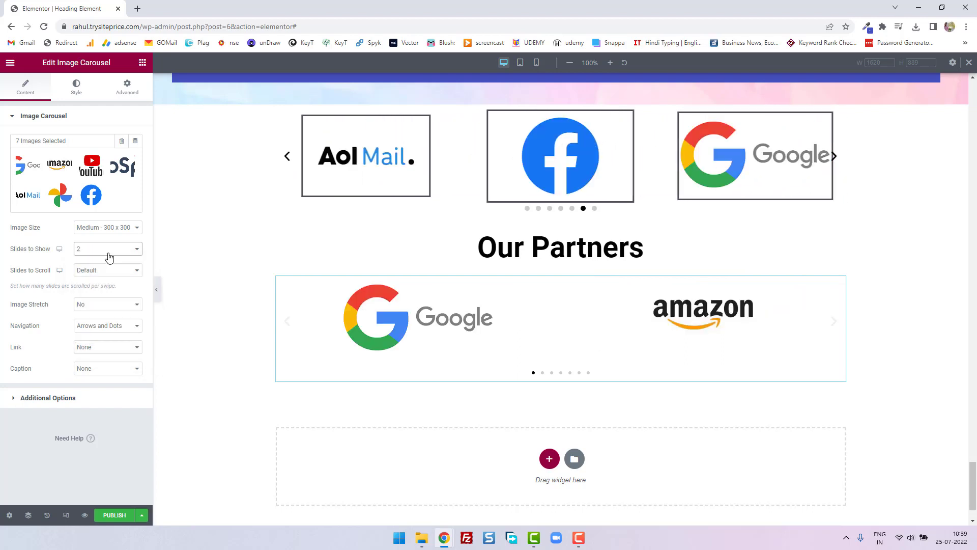
click(109, 254)
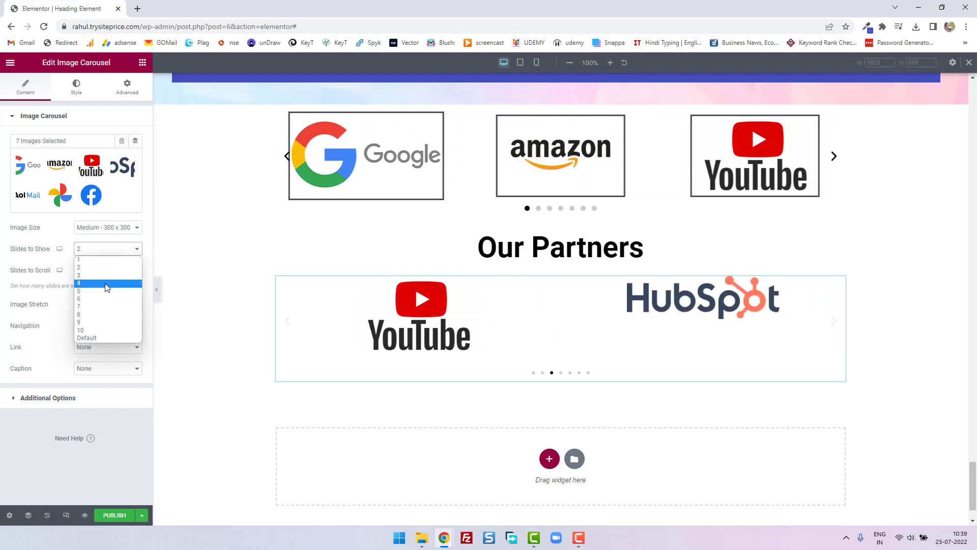
click(108, 280)
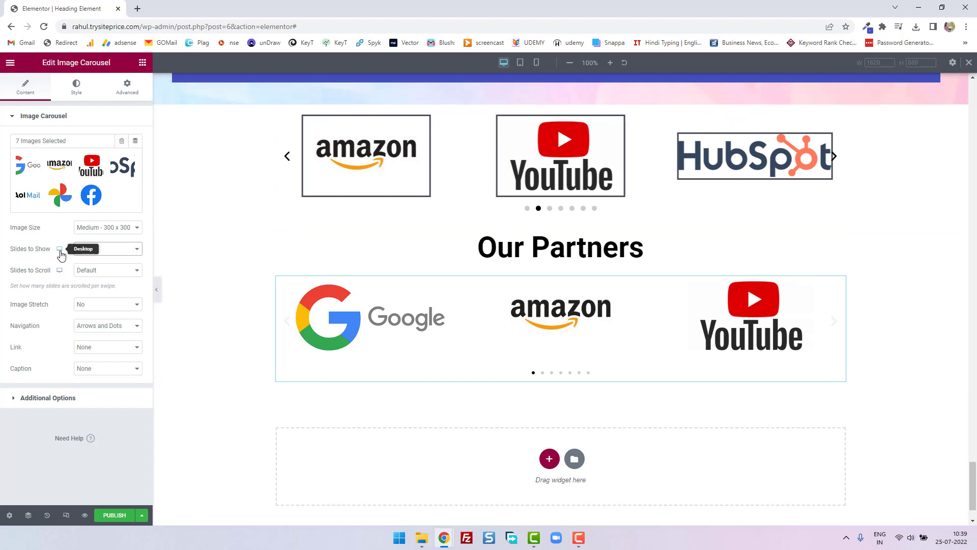
- Set the carousel's Slides to Show to 2 for tablet devices
mouse_move(60, 255)
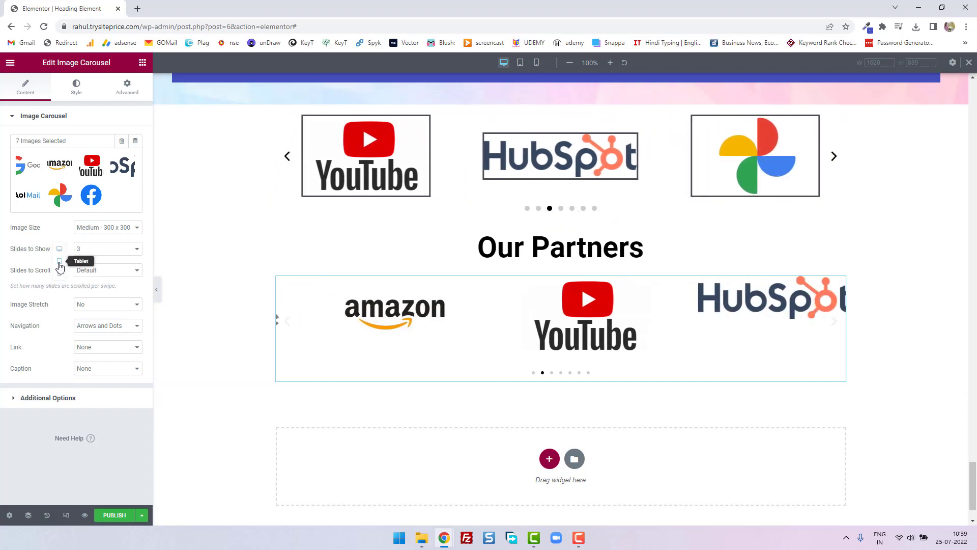
click(59, 261)
click(102, 248)
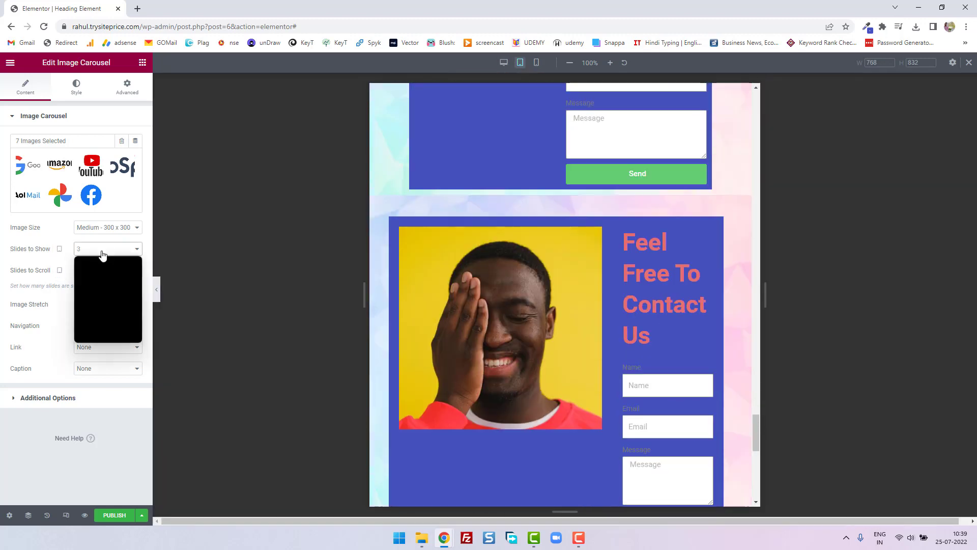
click(103, 269)
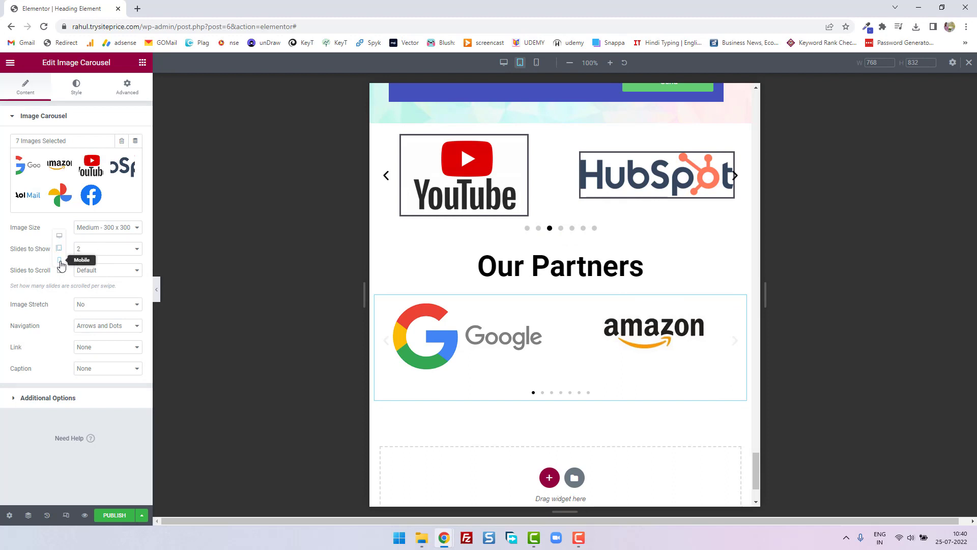
- Set the carousel's Slides to Show to 1 for mobile devices and return to the desktop preview
click(59, 260)
click(104, 254)
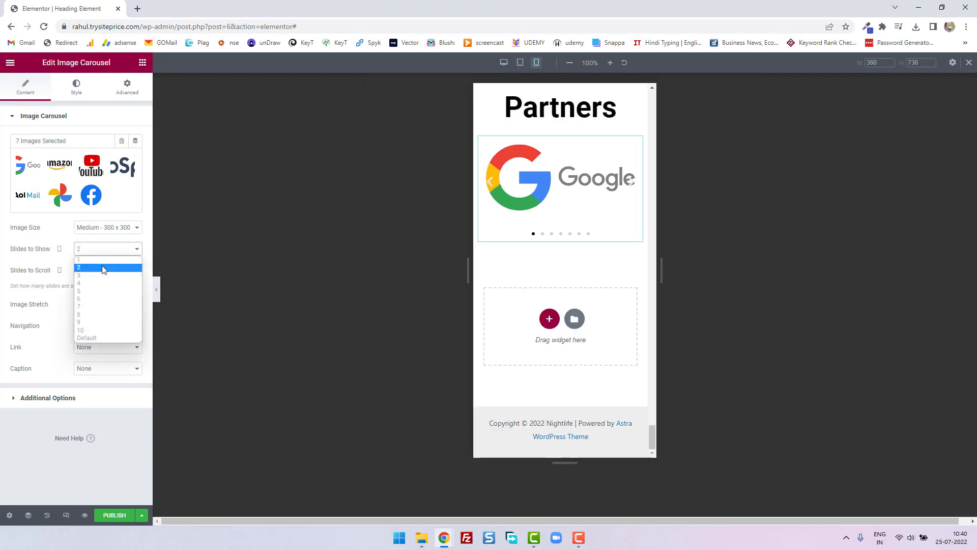
click(106, 260)
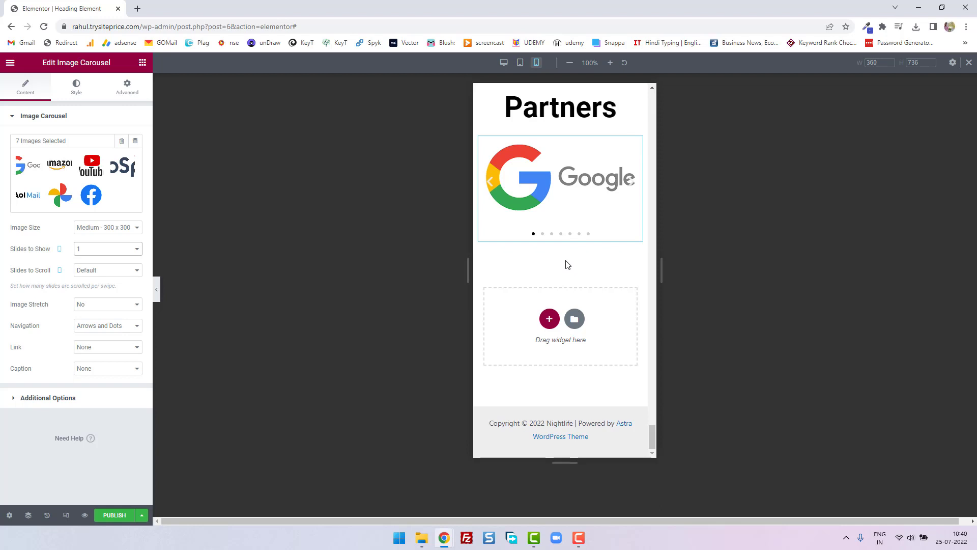
click(503, 64)
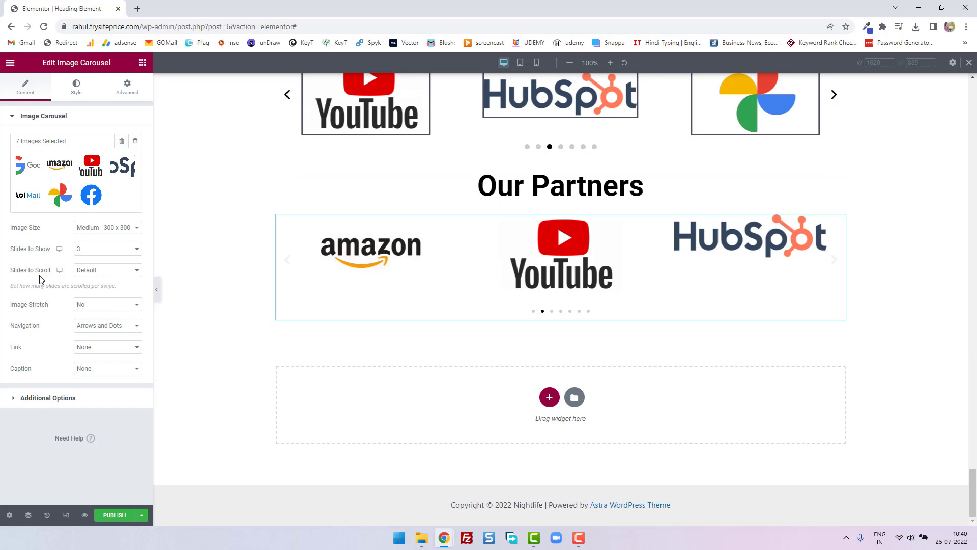
- Keep the carousel's Slides to Scroll at Default and set Image Stretch to Yes
click(106, 275)
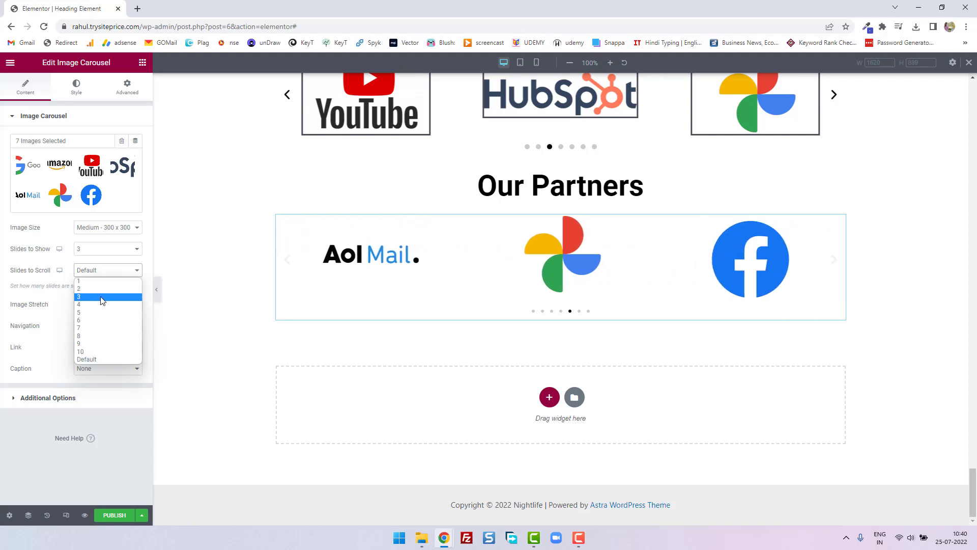
click(105, 362)
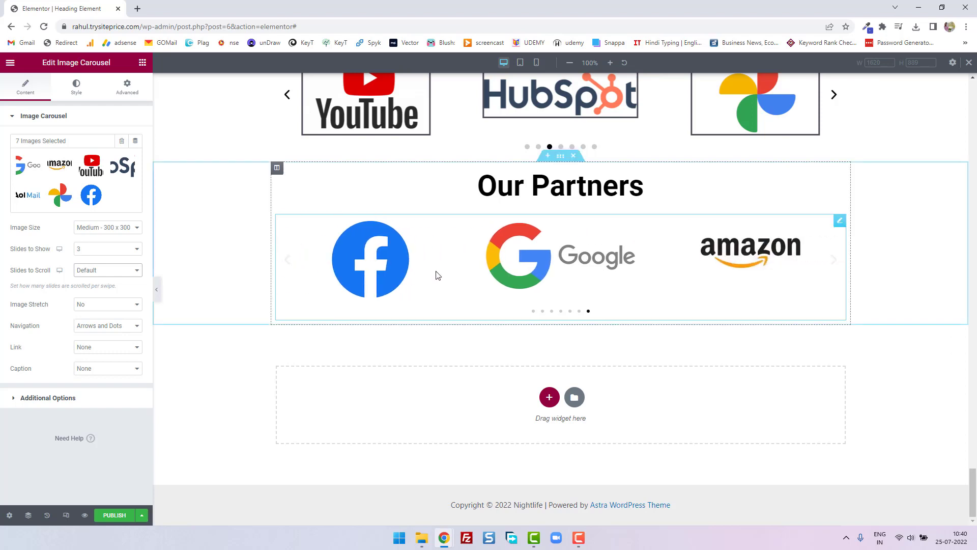
click(112, 305)
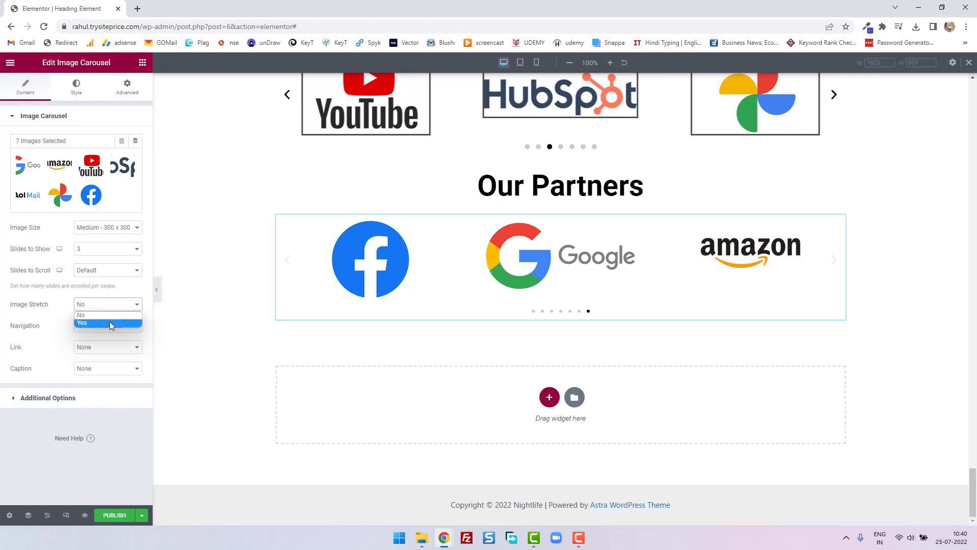
click(223, 363)
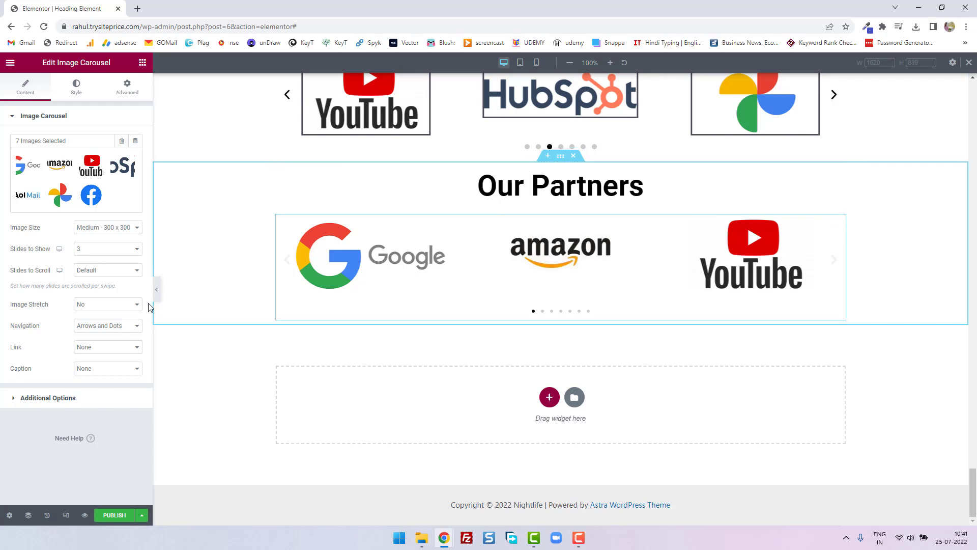
click(135, 305)
click(127, 323)
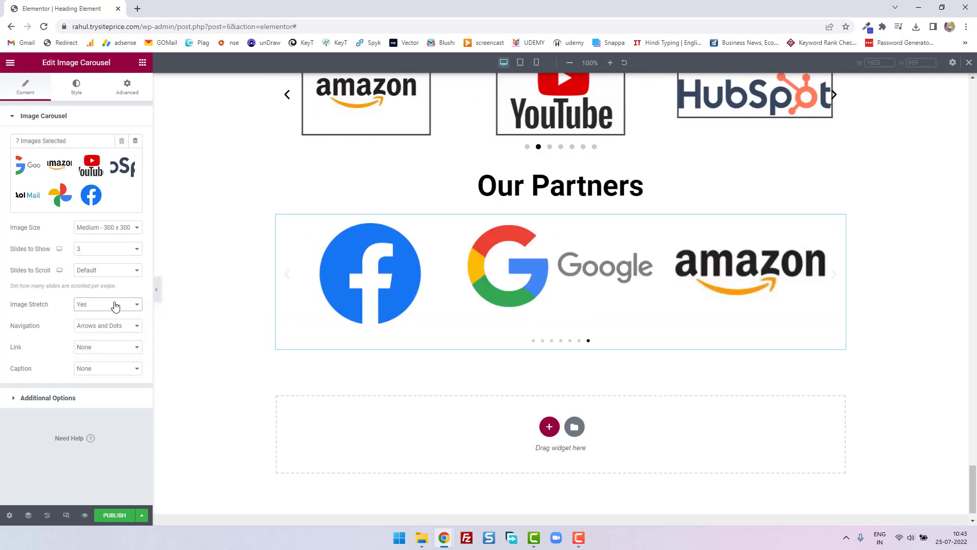
click(104, 305)
click(114, 322)
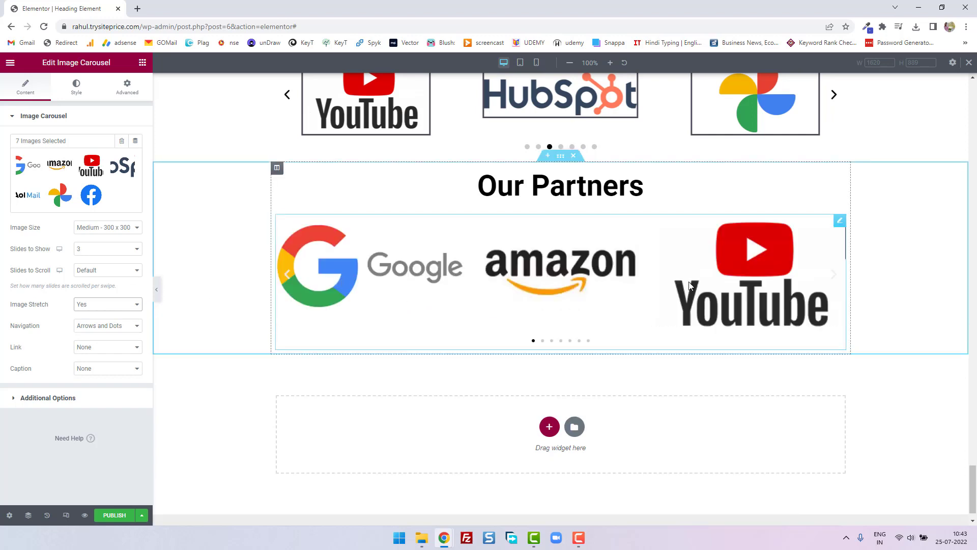
- Set the content width of the Our Partners section to Full Width
click(557, 158)
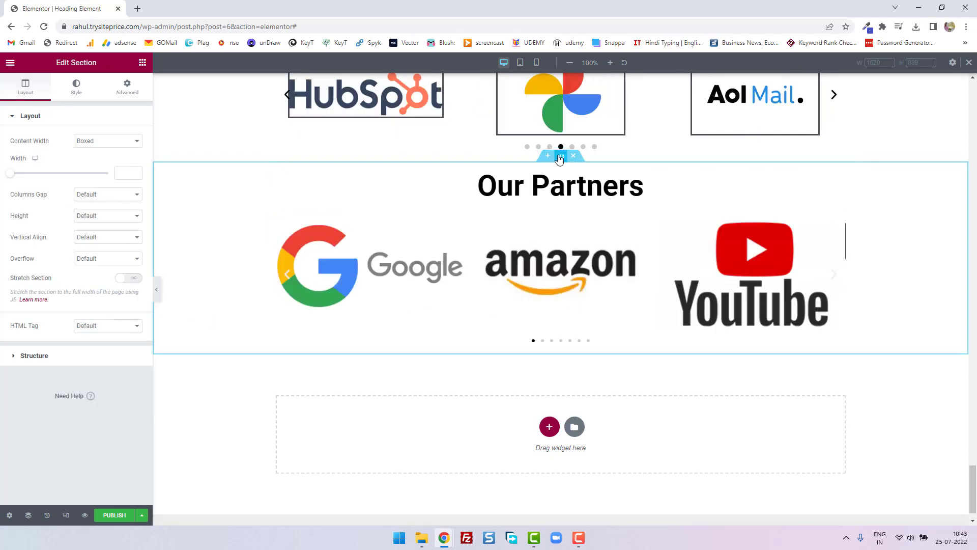
click(109, 148)
click(109, 161)
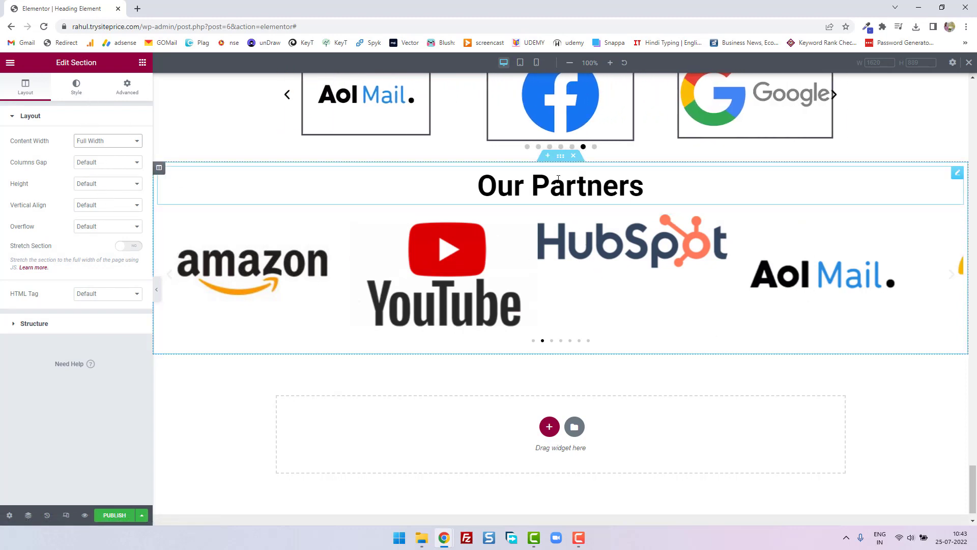
- Set Image Stretch to No for the Our Partners logo carousel
click(528, 230)
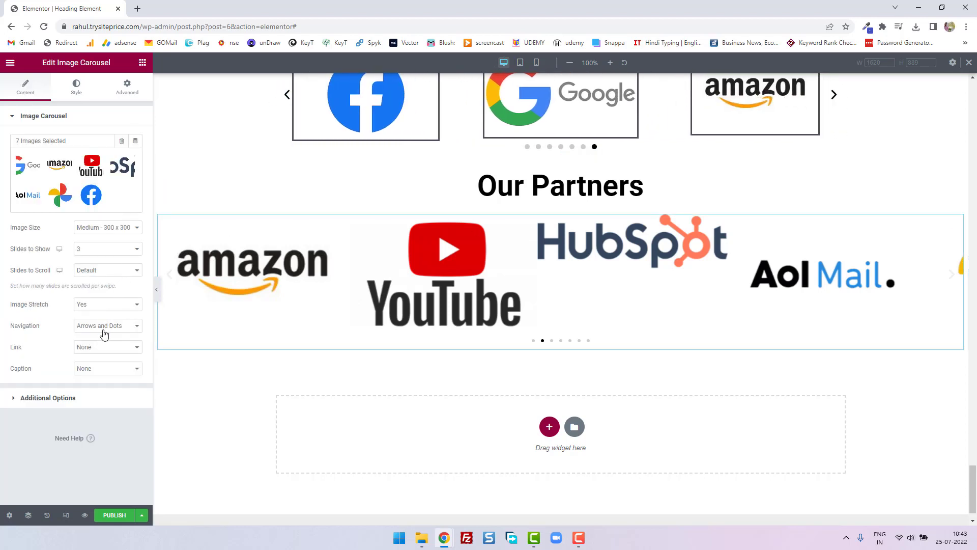
click(104, 307)
click(107, 316)
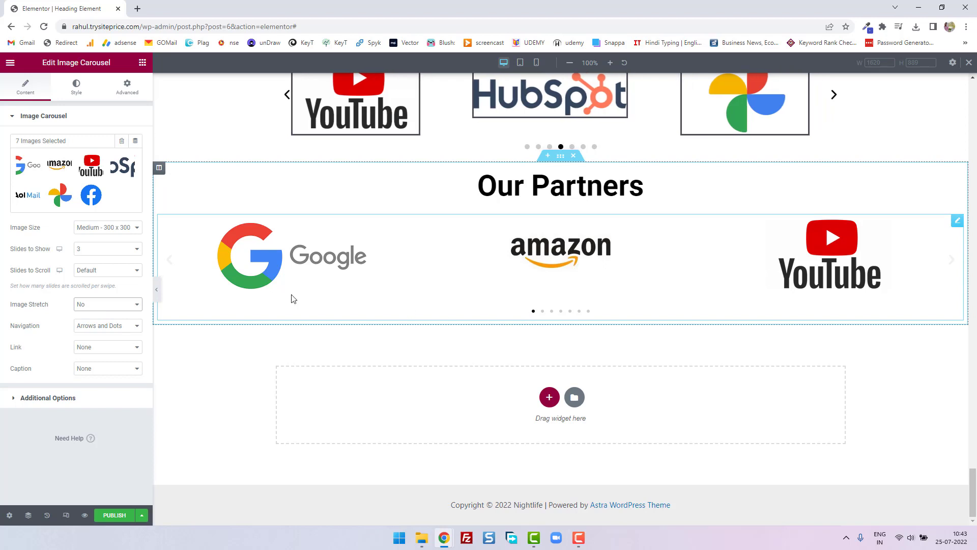
- Page backward through the Our Partners carousel, including a wider preview with the editing panel hidden
click(172, 266)
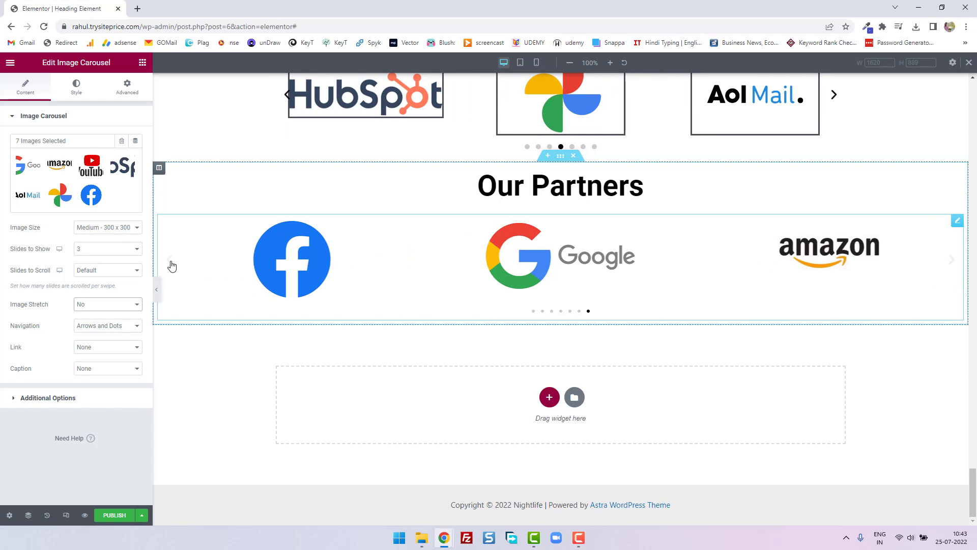
scroll(160, 296, up, 3)
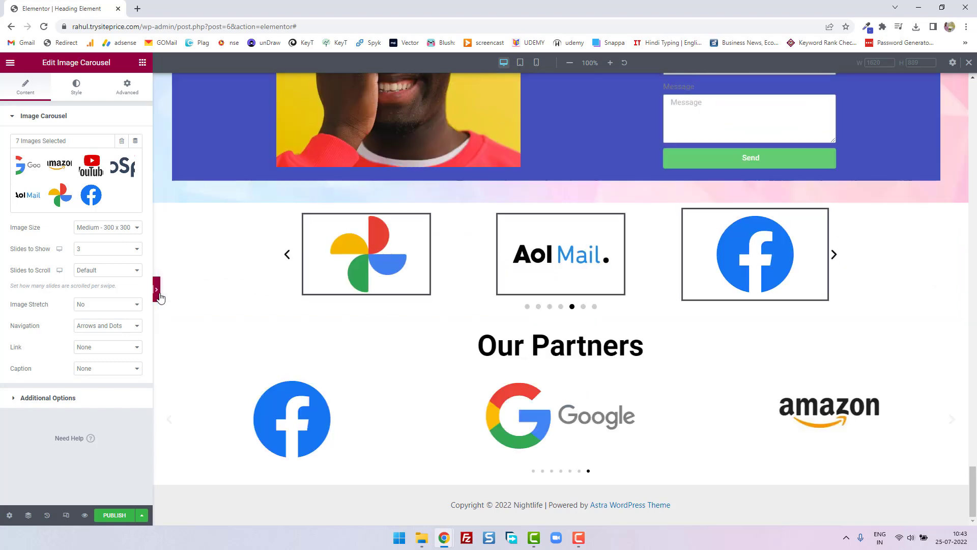
click(159, 295)
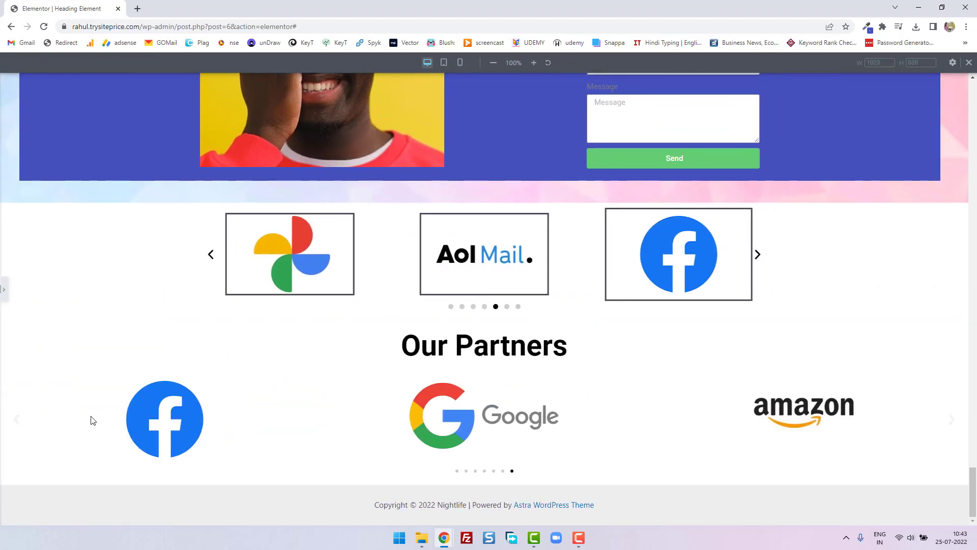
click(18, 426)
click(18, 426)
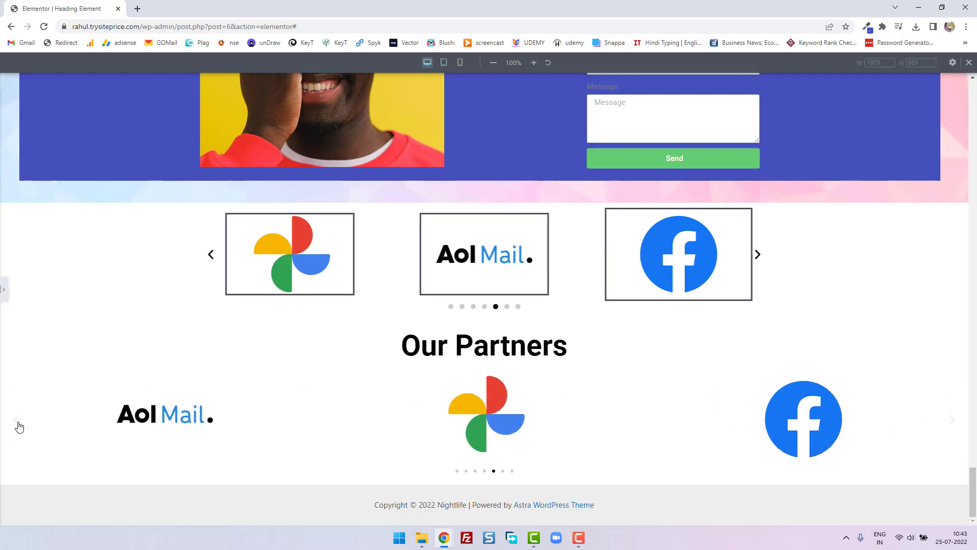
click(4, 290)
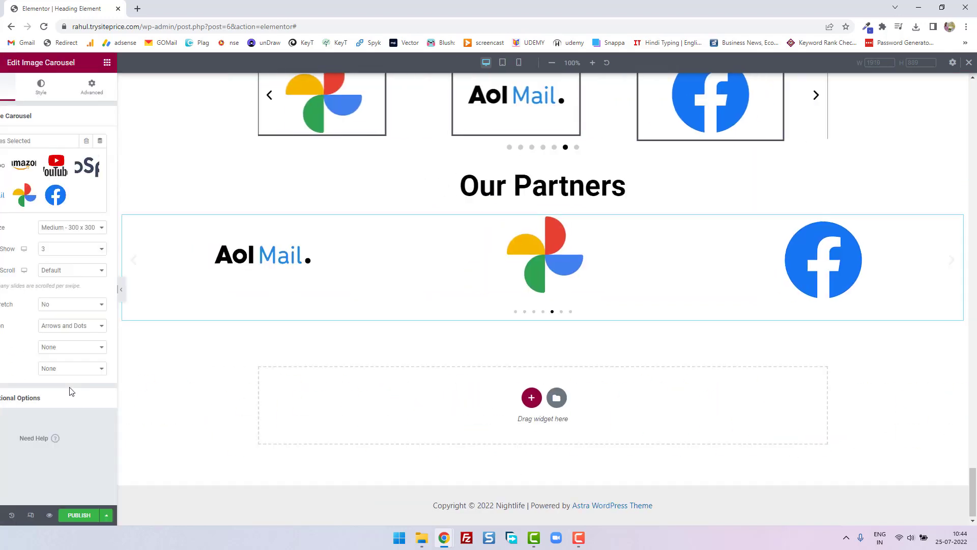
- Set the color of the carousel's navigation arrows to near-black #050202
click(80, 89)
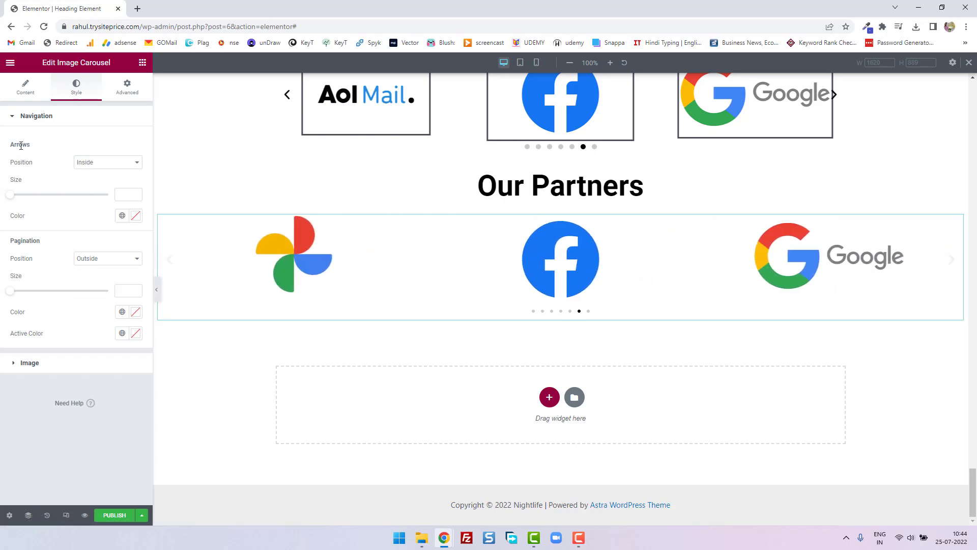
click(136, 216)
click(78, 340)
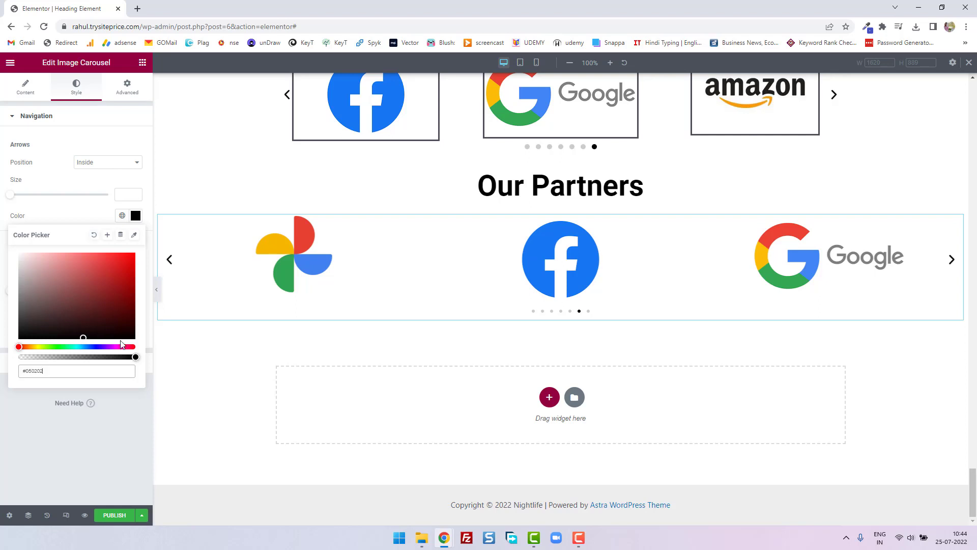
click(130, 421)
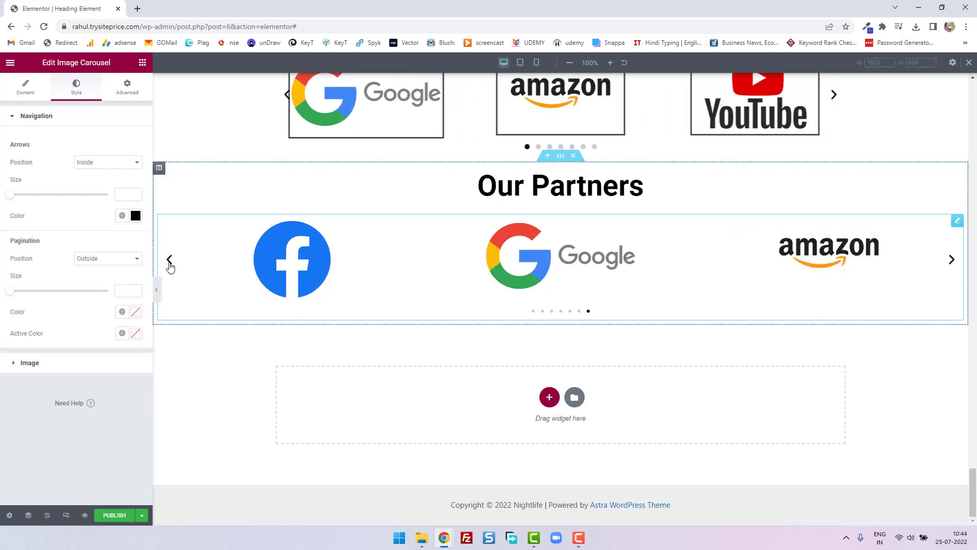
- Set the Our Partners carousel's Navigation to Arrows and review the arrow and image style options
click(26, 96)
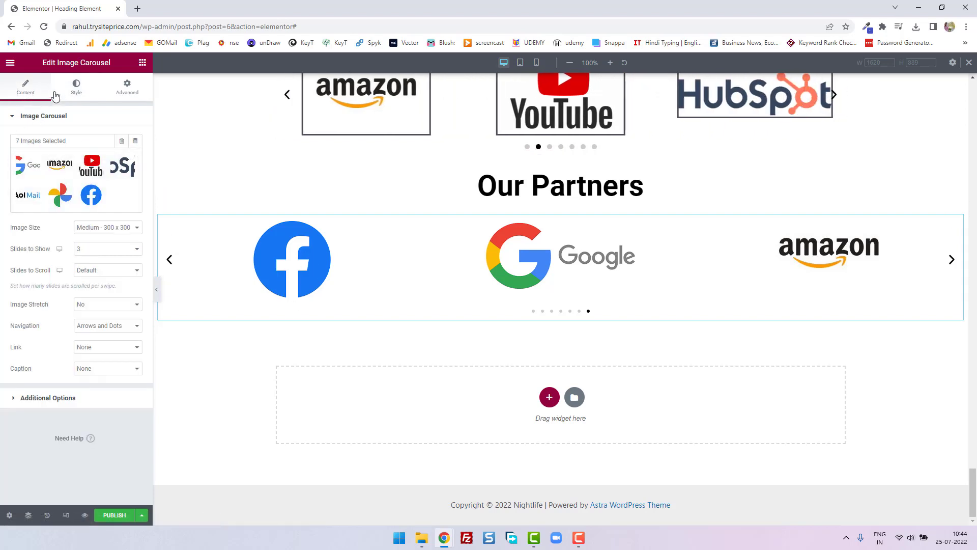
click(76, 87)
click(23, 94)
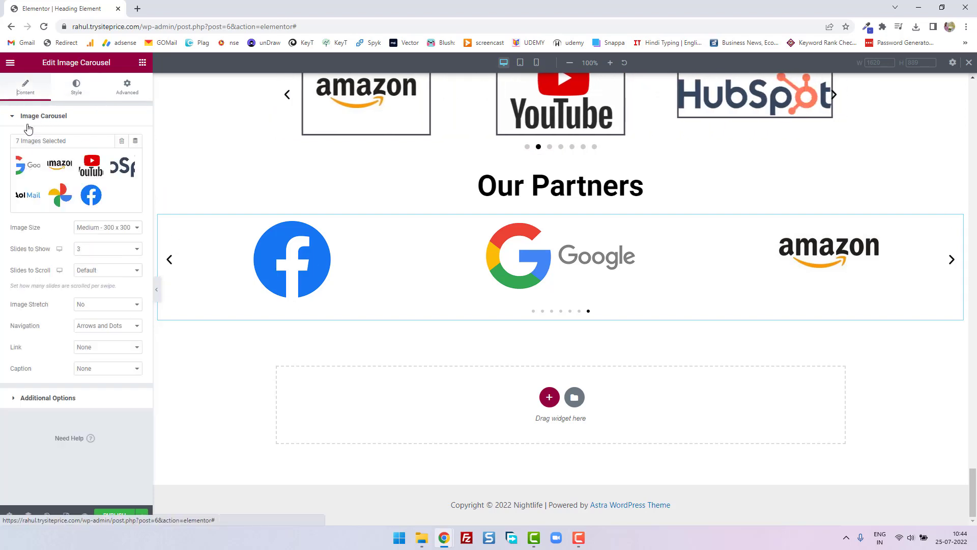
click(89, 329)
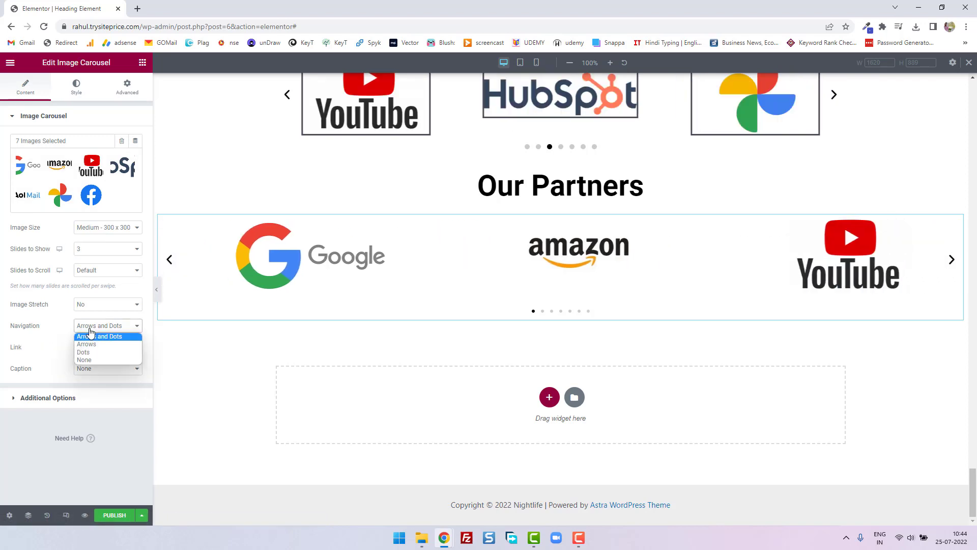
click(94, 345)
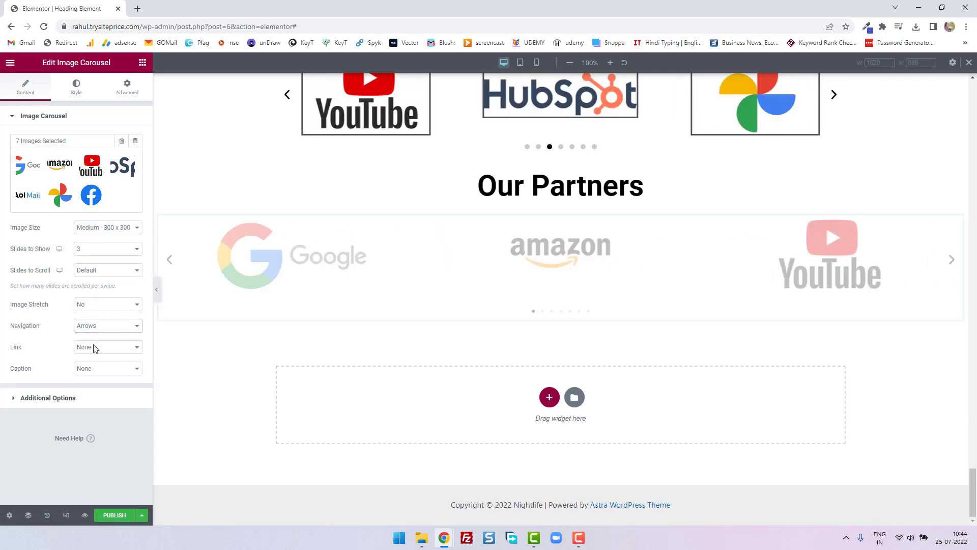
click(76, 86)
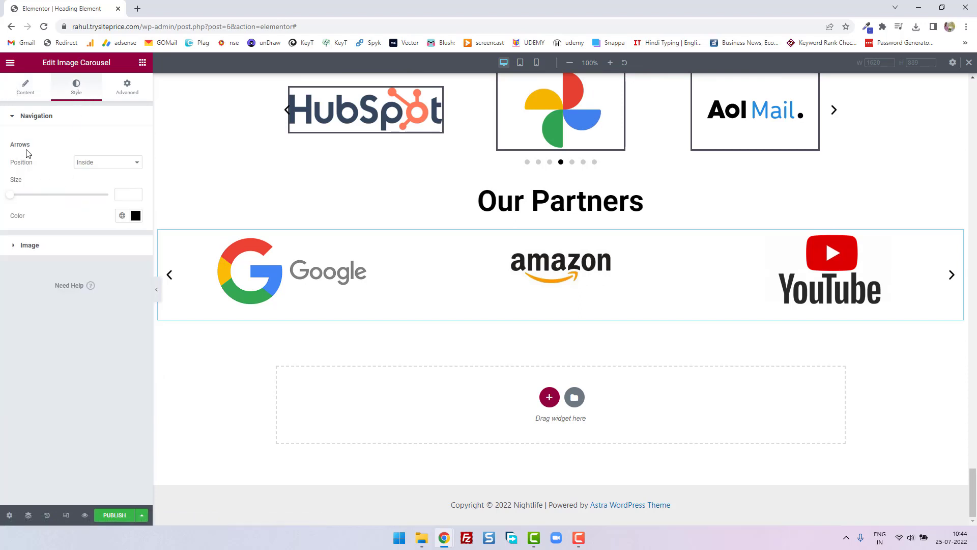
click(22, 247)
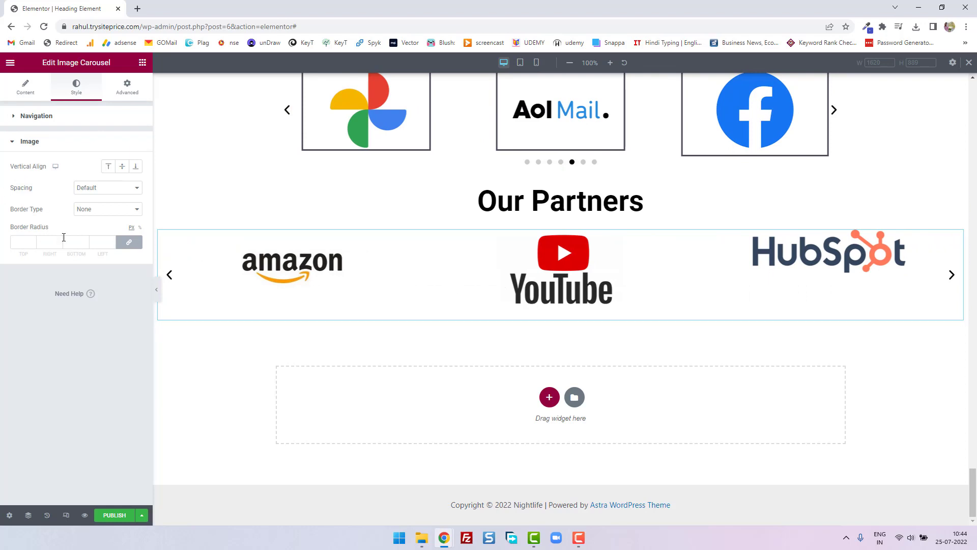
- Switch the carousel's Navigation to Dots and review the pagination style options
click(28, 91)
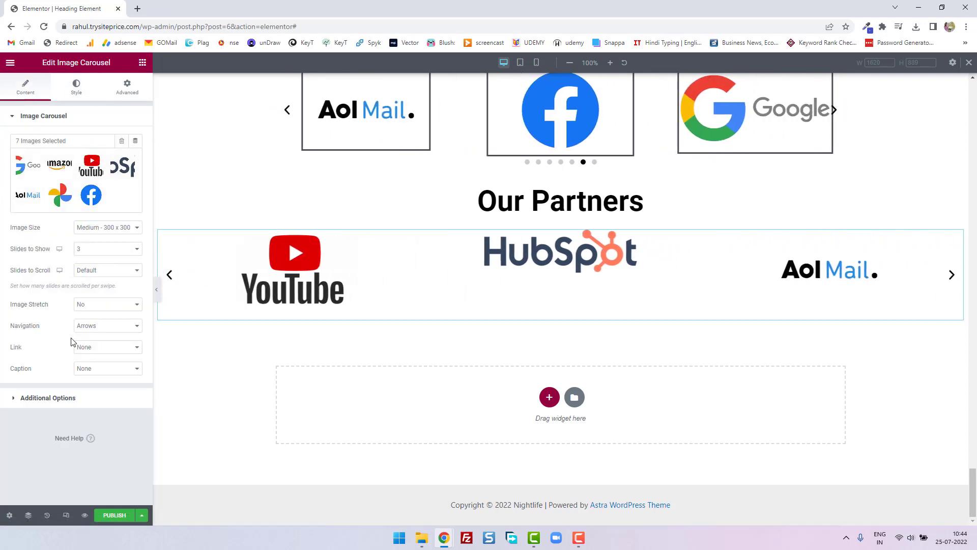
click(87, 327)
click(88, 355)
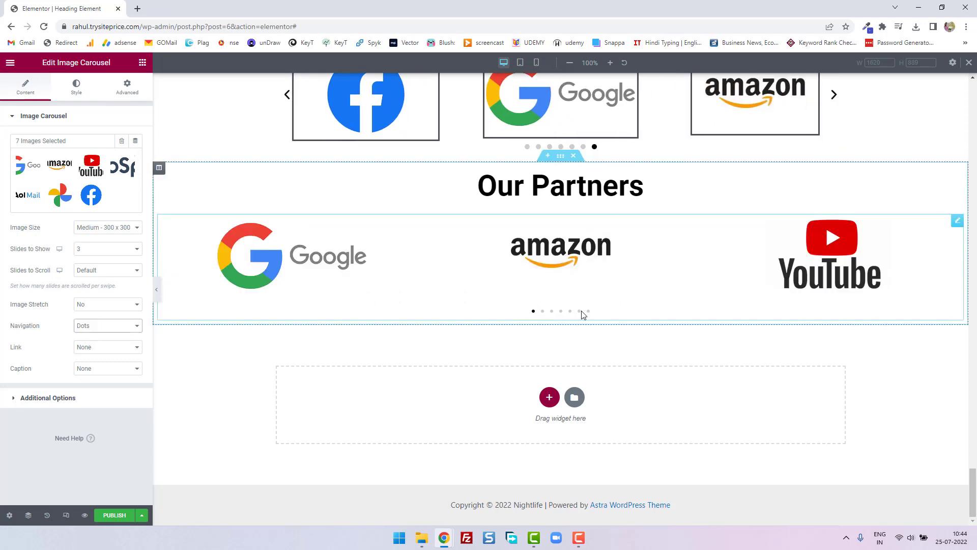
click(84, 96)
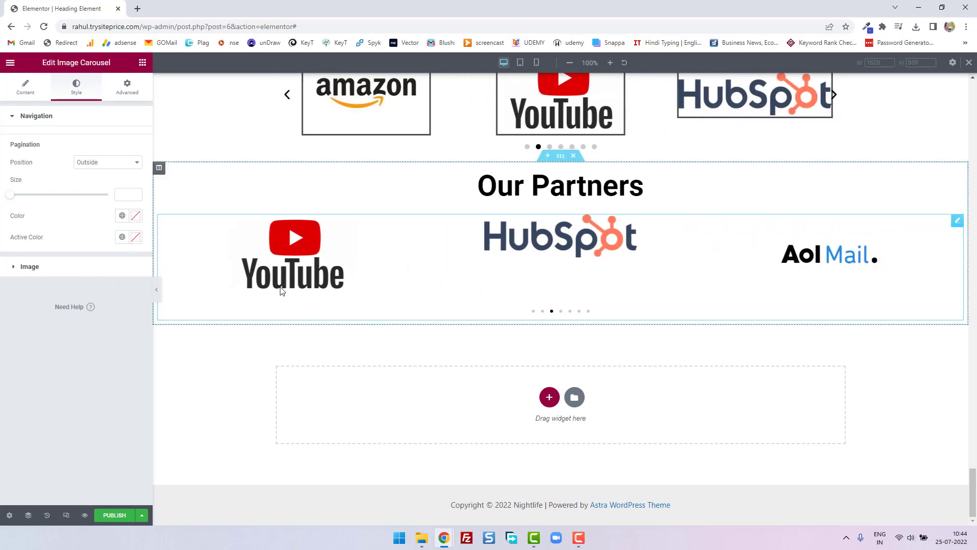
- Set the carousel's Navigation back to Arrows and Dots
click(33, 99)
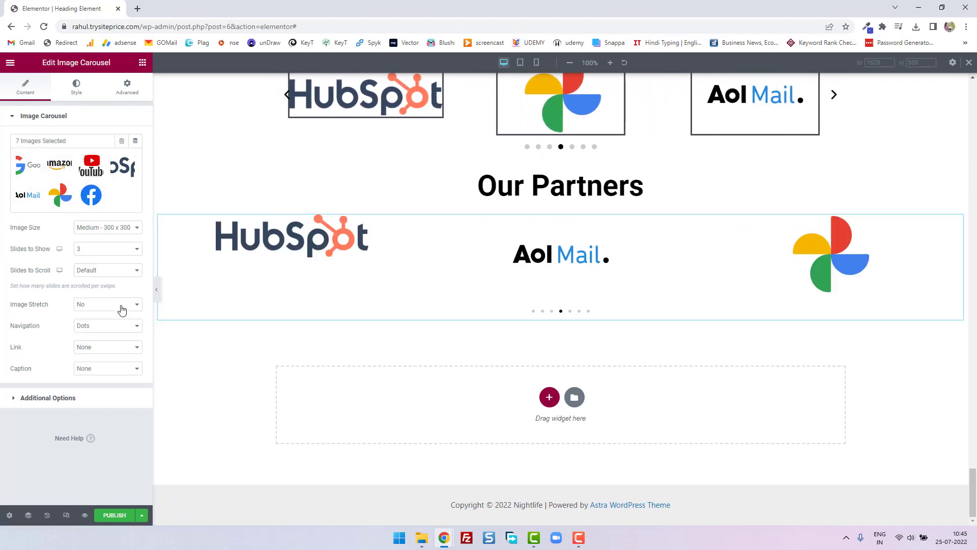
click(109, 326)
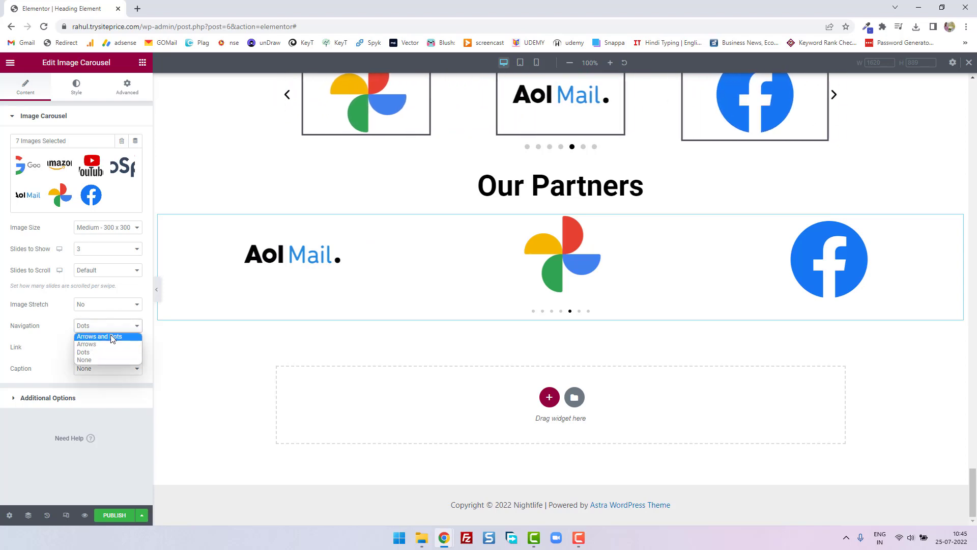
click(112, 337)
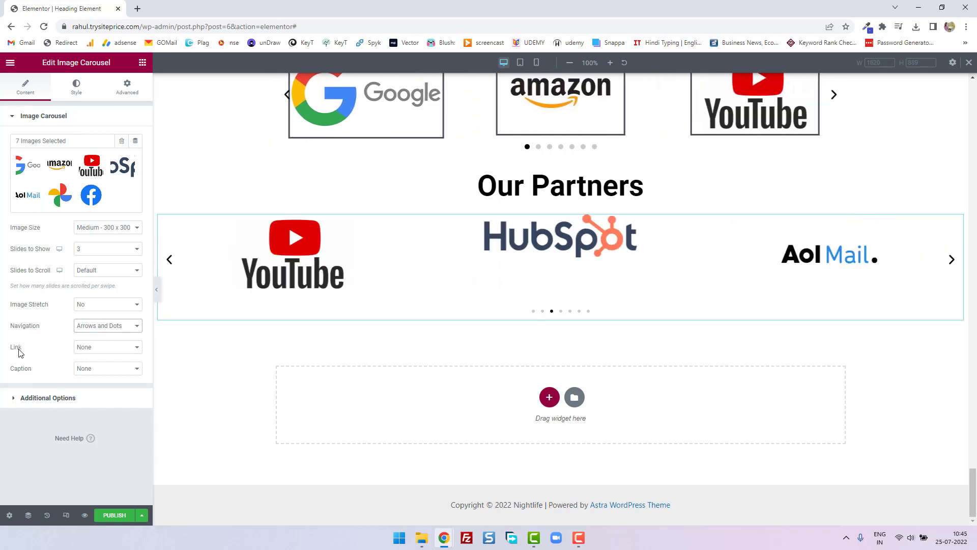
- Link the carousel images to the site's home address as a Custom URL that opens in a new window
click(116, 351)
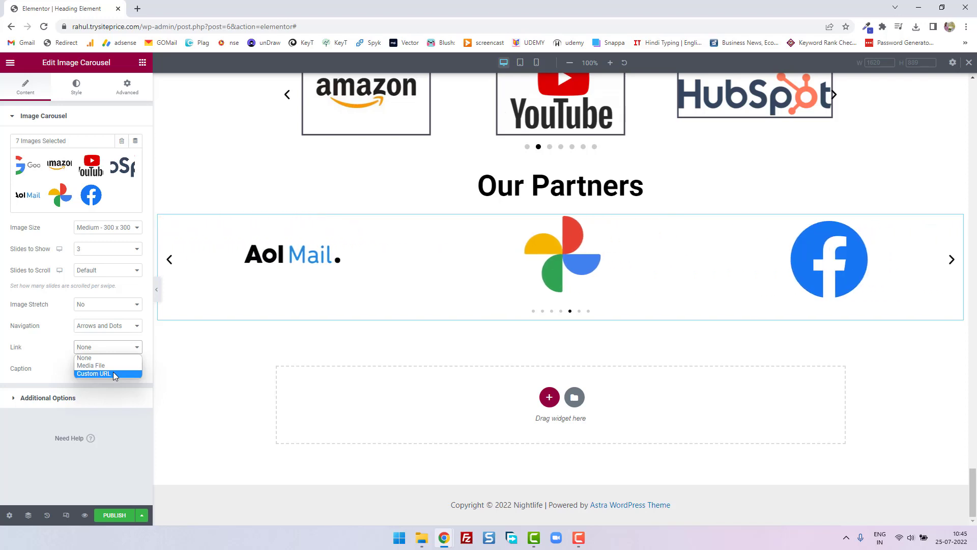
click(113, 374)
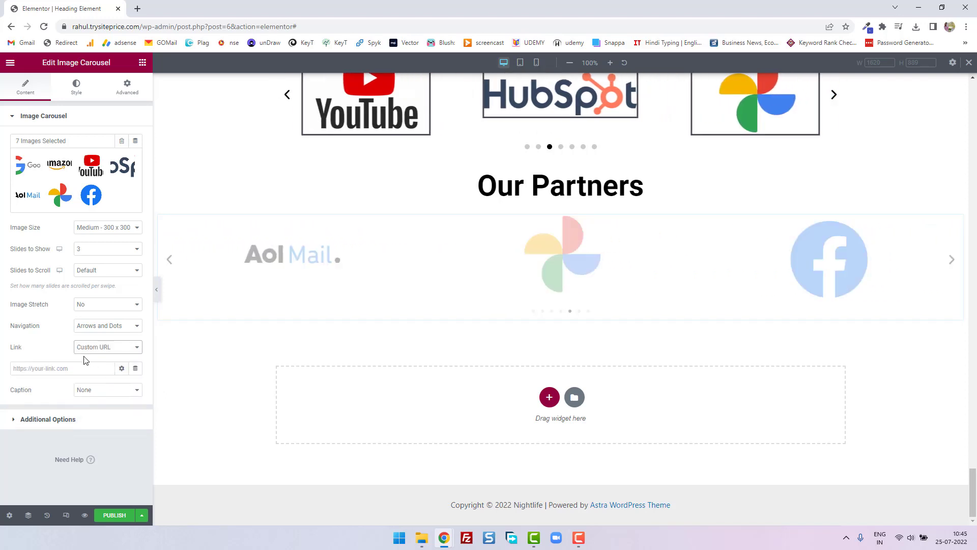
click(150, 28)
key(Return)
click(585, 83)
click(108, 367)
text(https://rahul.trysiteprice.com/)
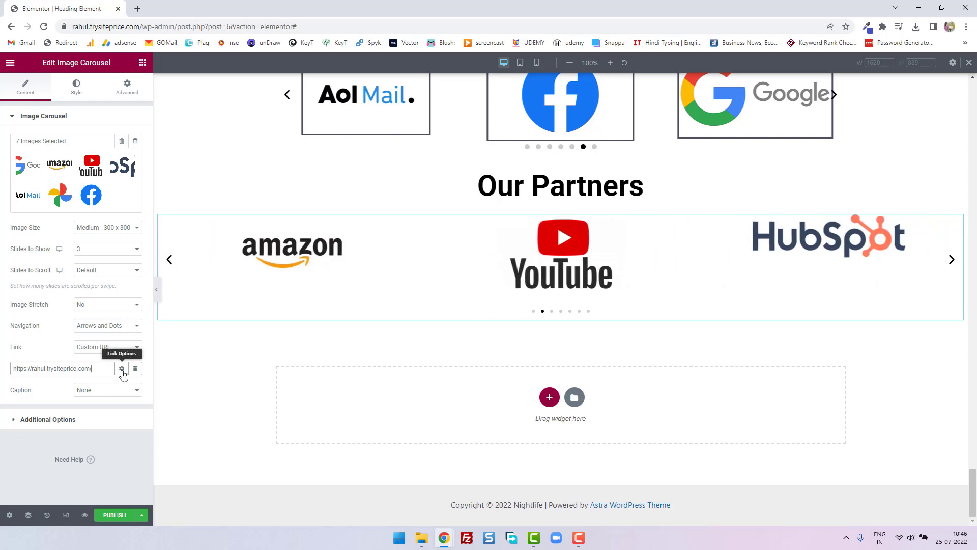
click(122, 369)
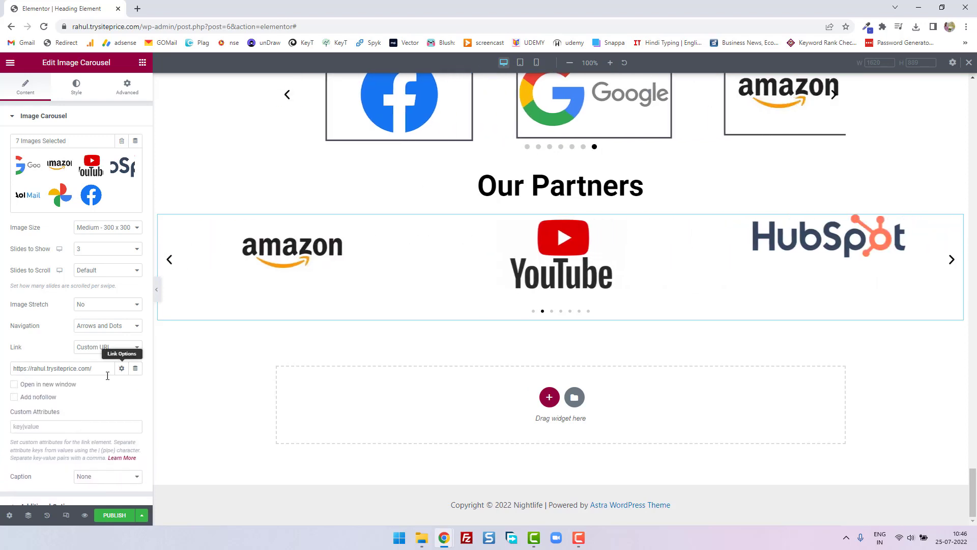
click(31, 385)
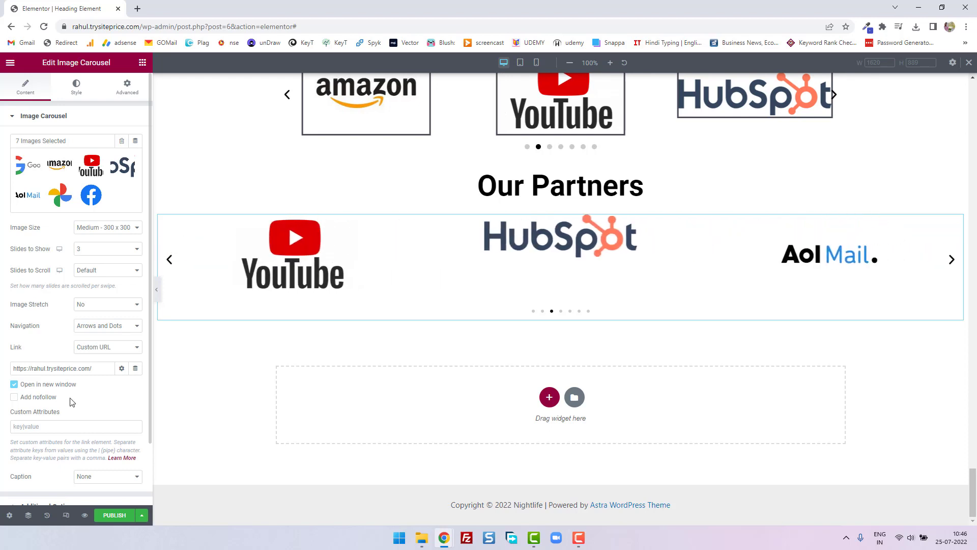
- Try the Title option for the carousel images' Caption setting, and switch it to Caption
scroll(109, 410, down, 2)
click(109, 410)
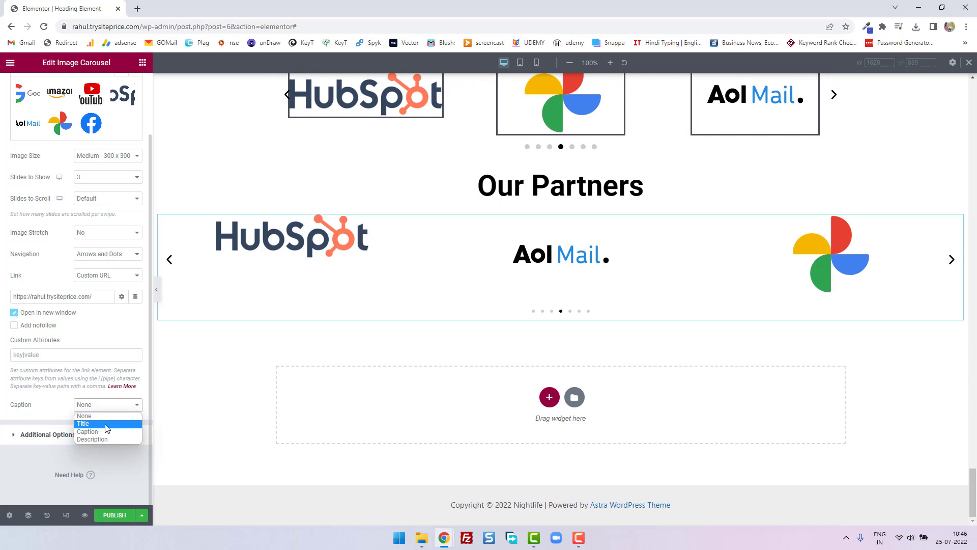
click(106, 425)
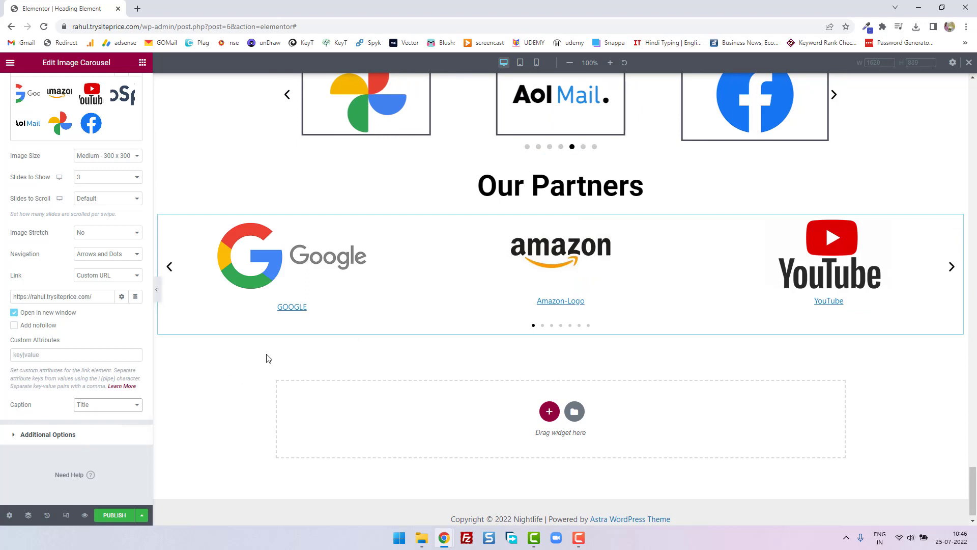
click(120, 406)
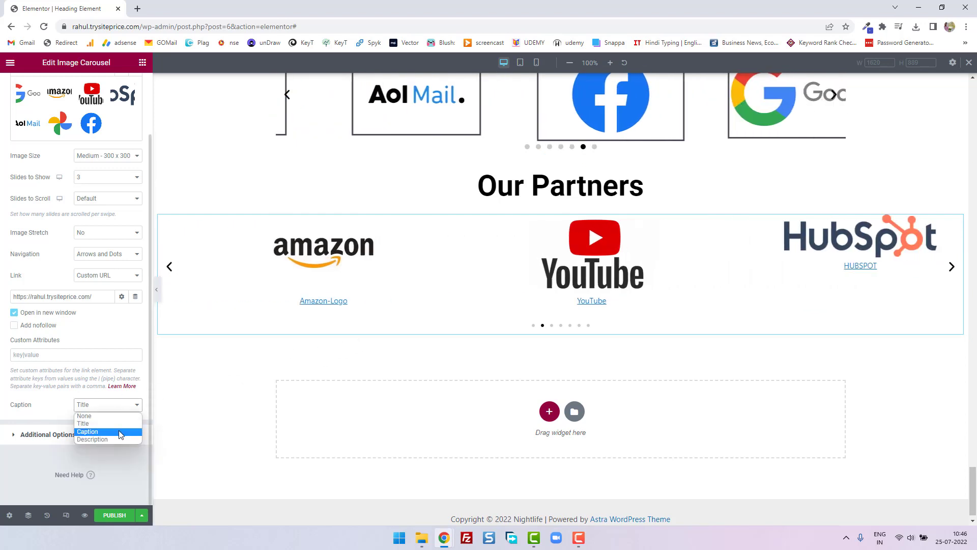
click(120, 432)
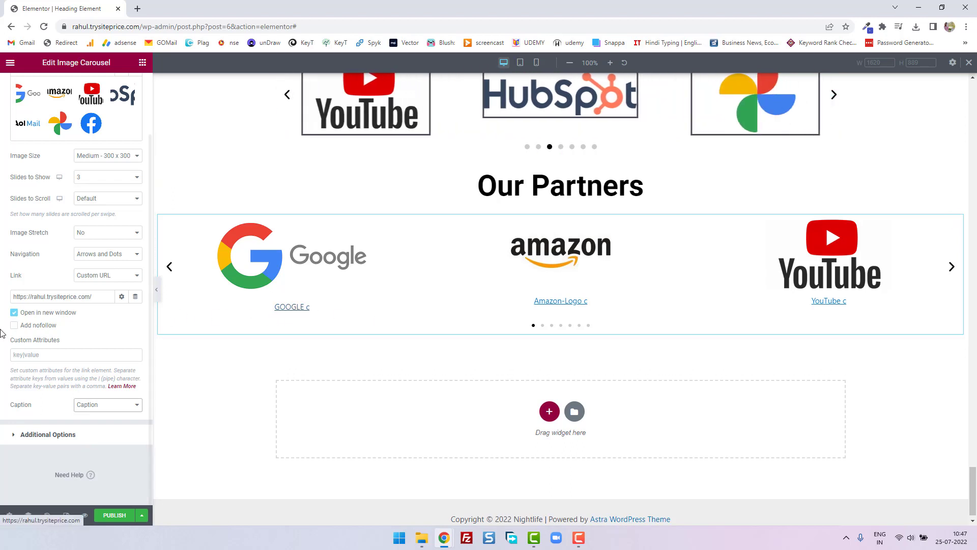
- Remove the custom link from the carousel images by setting Link to None
click(127, 277)
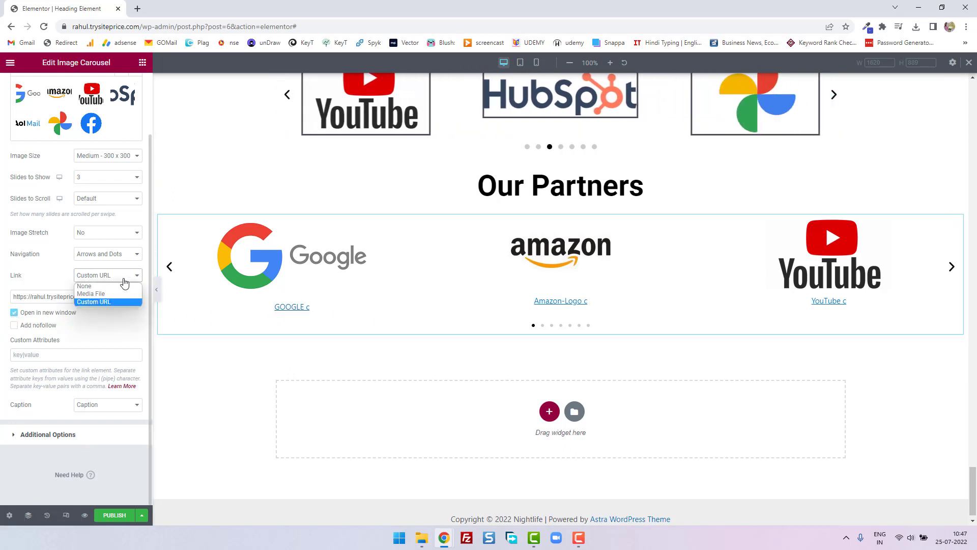
click(108, 287)
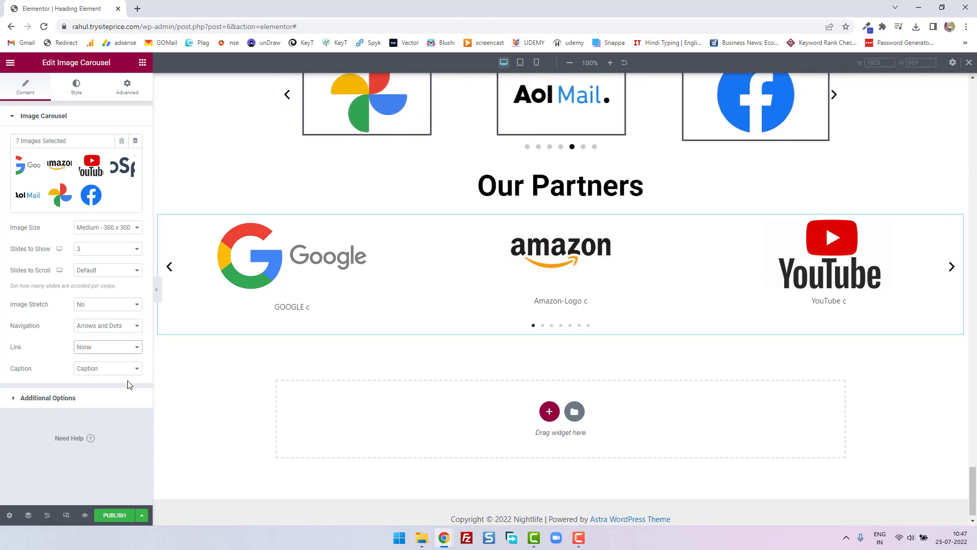
- Try Description as the carousel's caption type, set Caption back to None, and open the Additional Options
click(108, 368)
click(112, 401)
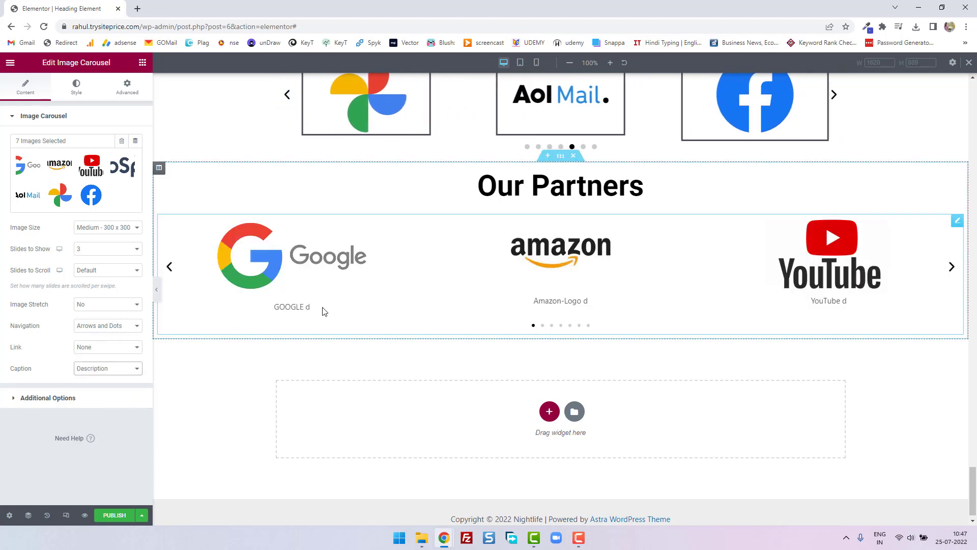
click(101, 369)
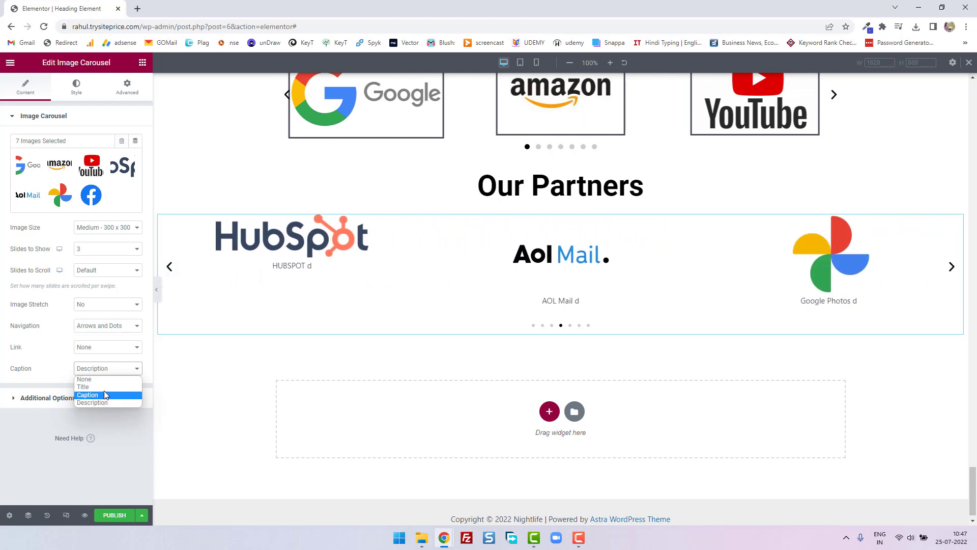
click(108, 384)
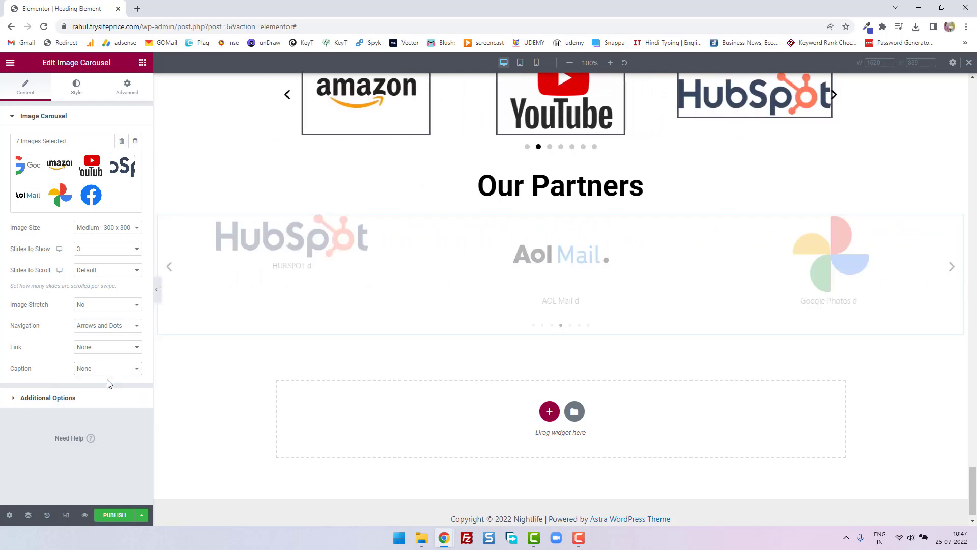
click(51, 398)
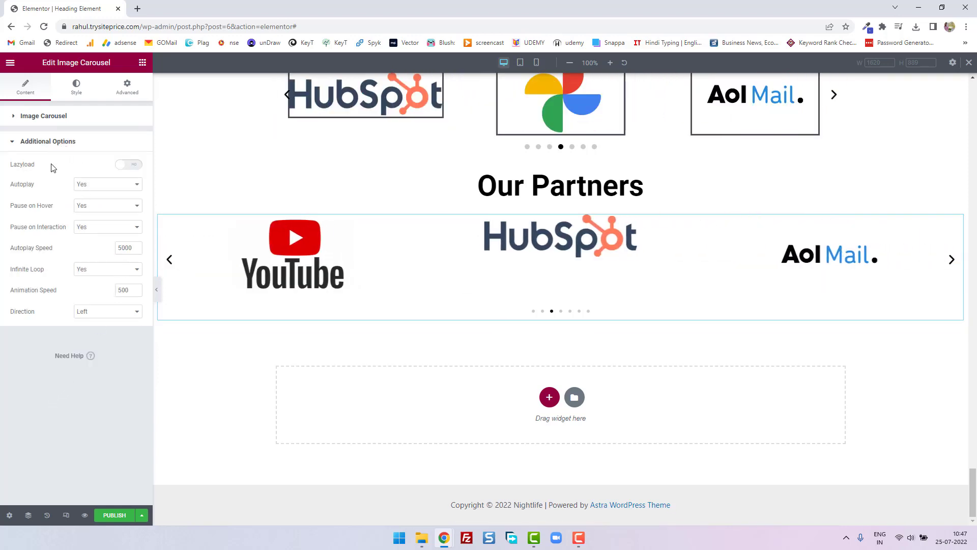
- Try the Outside position for the carousel's arrows, restore it to Inside, and set the arrow size to 29
click(77, 89)
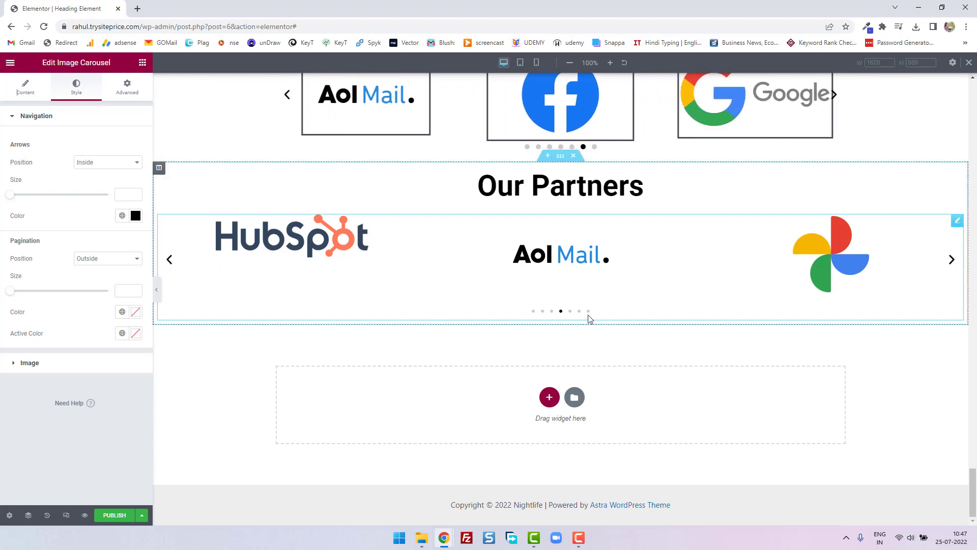
click(94, 162)
click(96, 182)
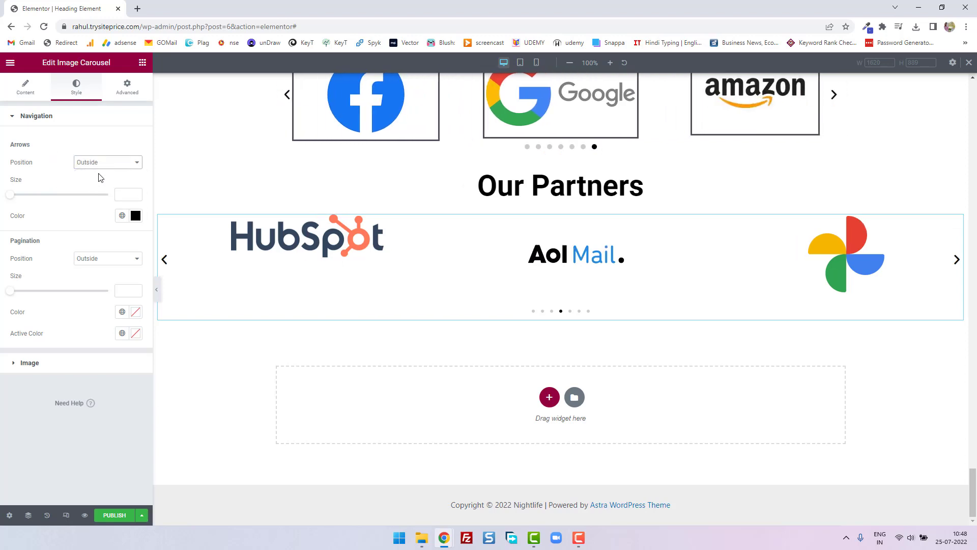
click(102, 163)
click(97, 172)
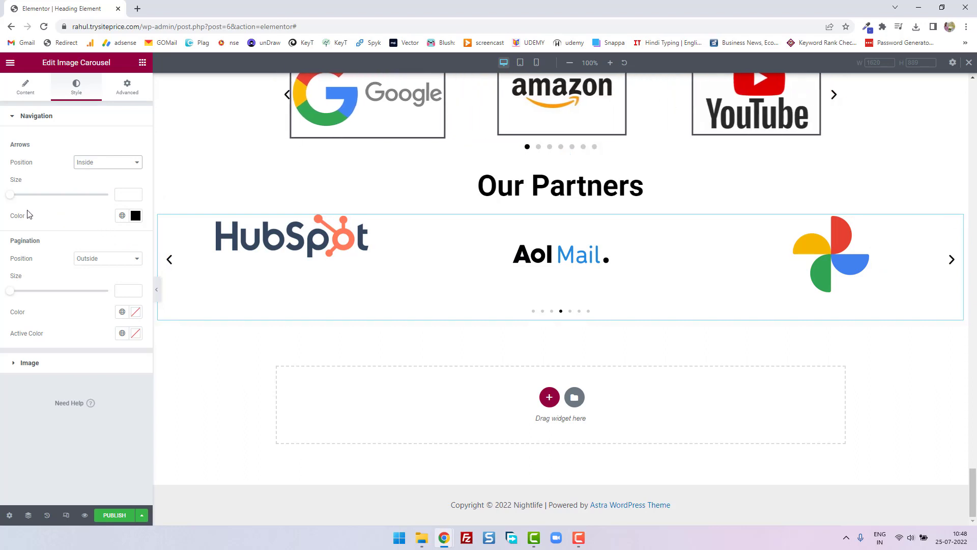
drag(11, 199, 36, 200)
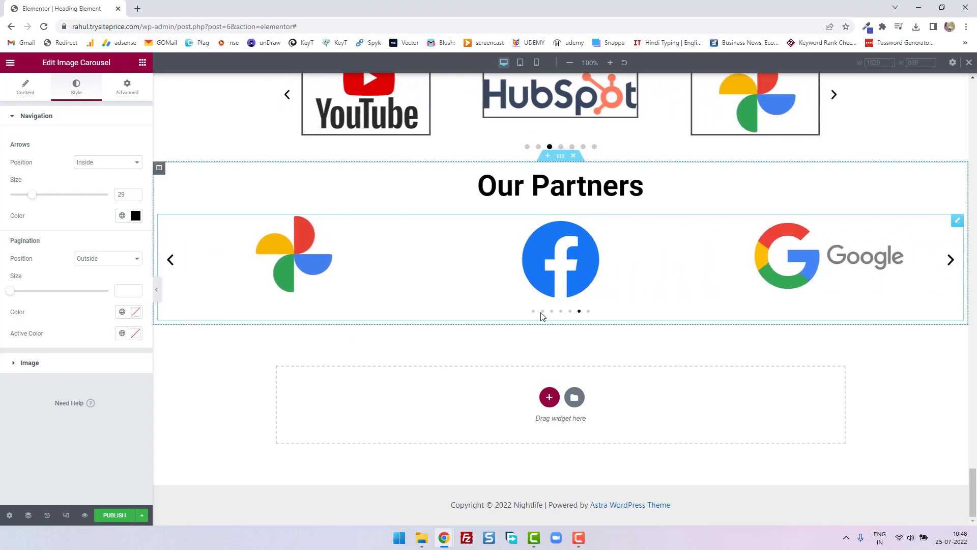
- Try the Inside position for the carousel's pagination dots and return it to Outside
click(91, 262)
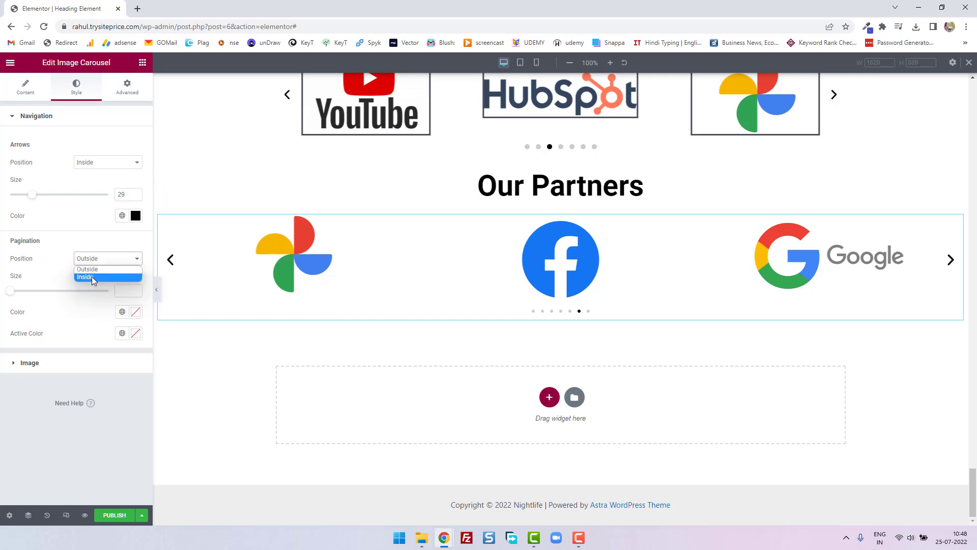
click(92, 277)
click(102, 266)
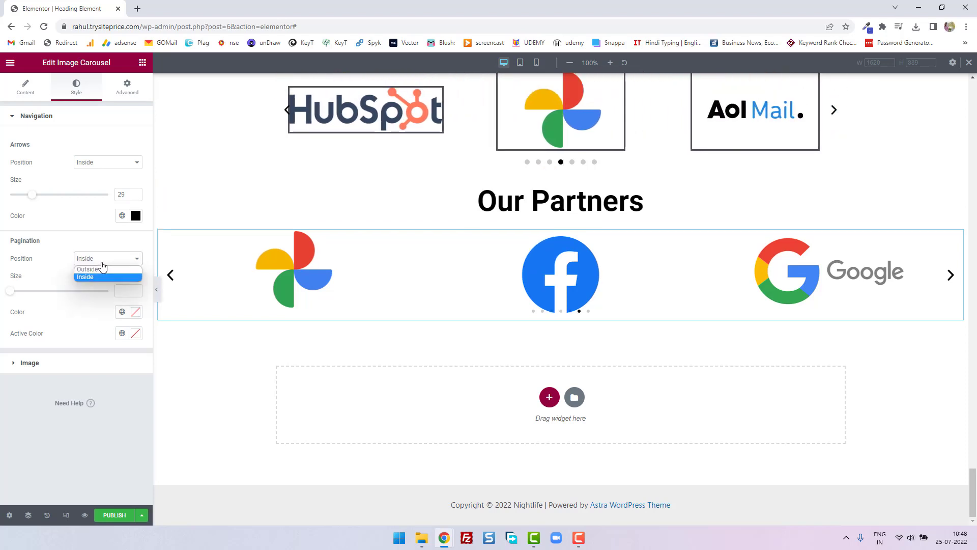
click(101, 268)
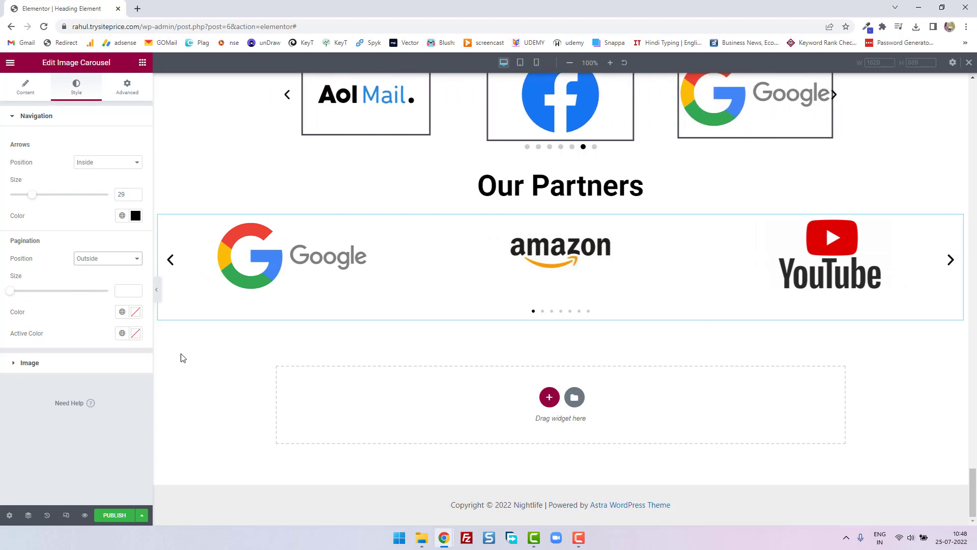
- Set the active pagination dot colour to blue #2E30DA and the dot size to 9
click(138, 334)
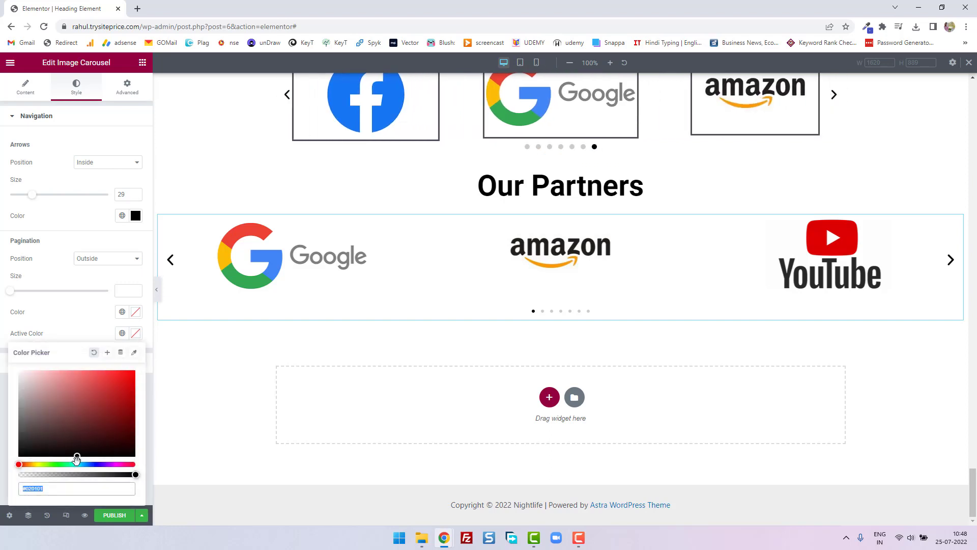
click(95, 464)
click(110, 382)
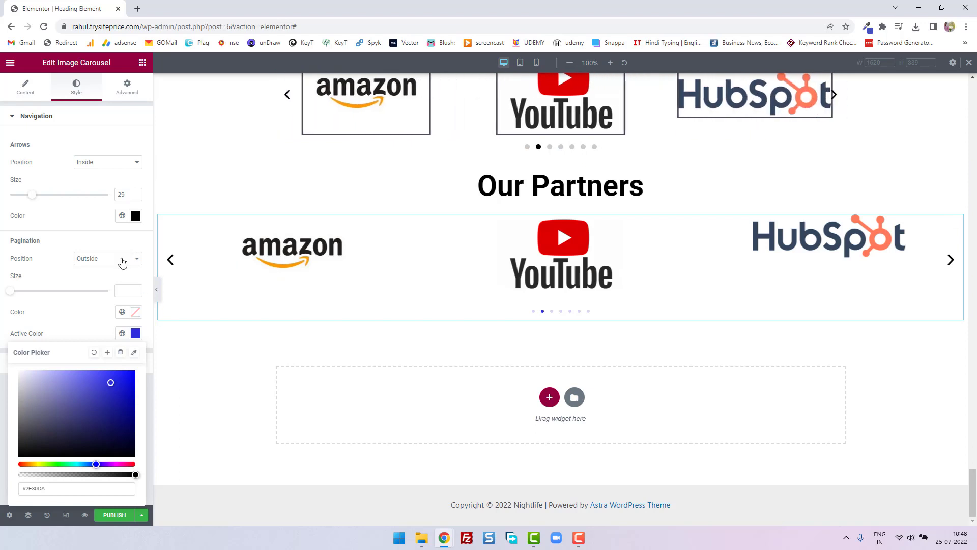
drag(12, 294, 88, 291)
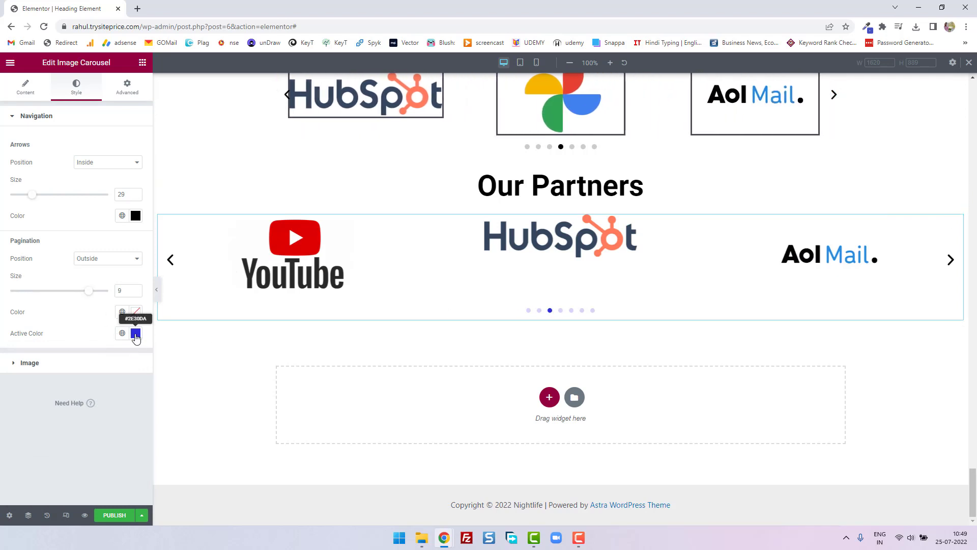
- Set the colour of the carousel's inactive pagination dots to bright red
click(136, 312)
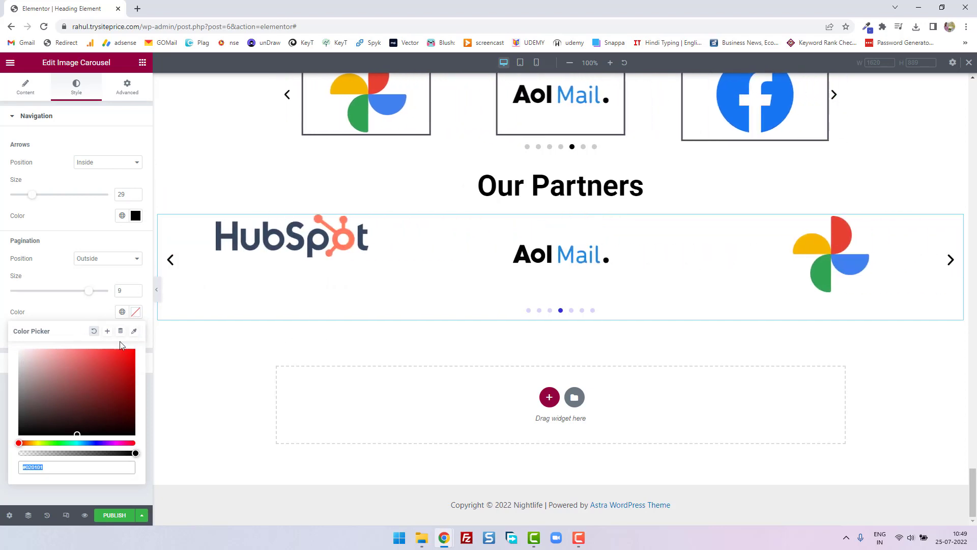
drag(121, 372, 133, 353)
click(136, 313)
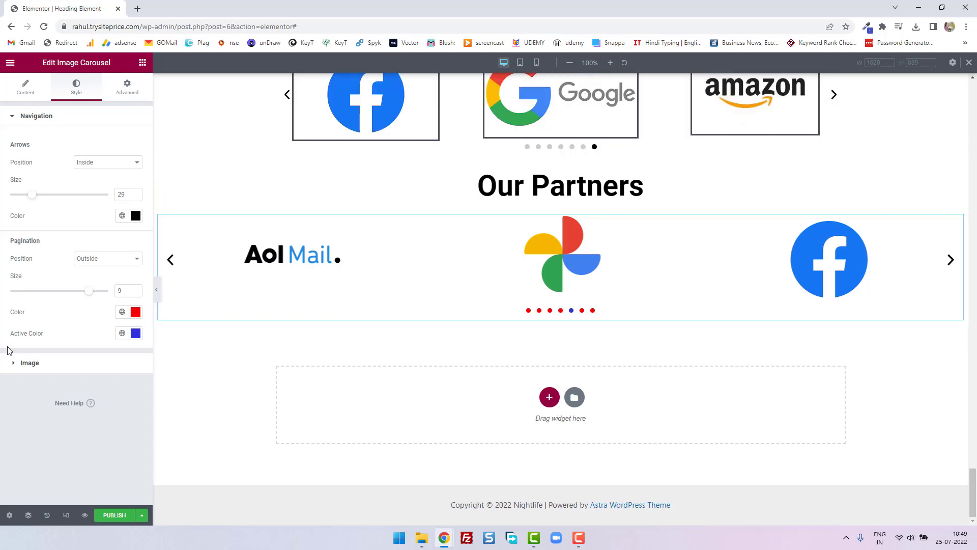
- Align the carousel images vertically to the middle in the Image style settings
click(14, 365)
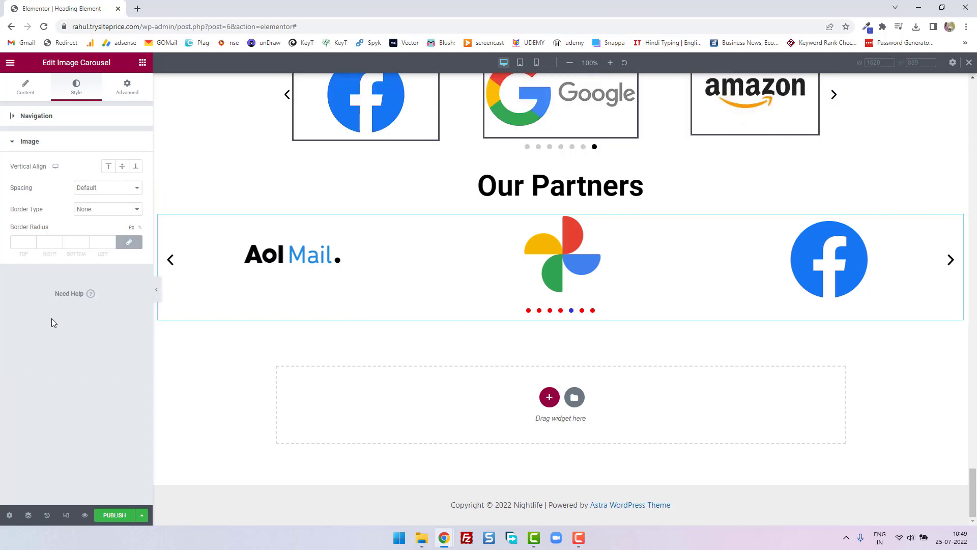
click(56, 169)
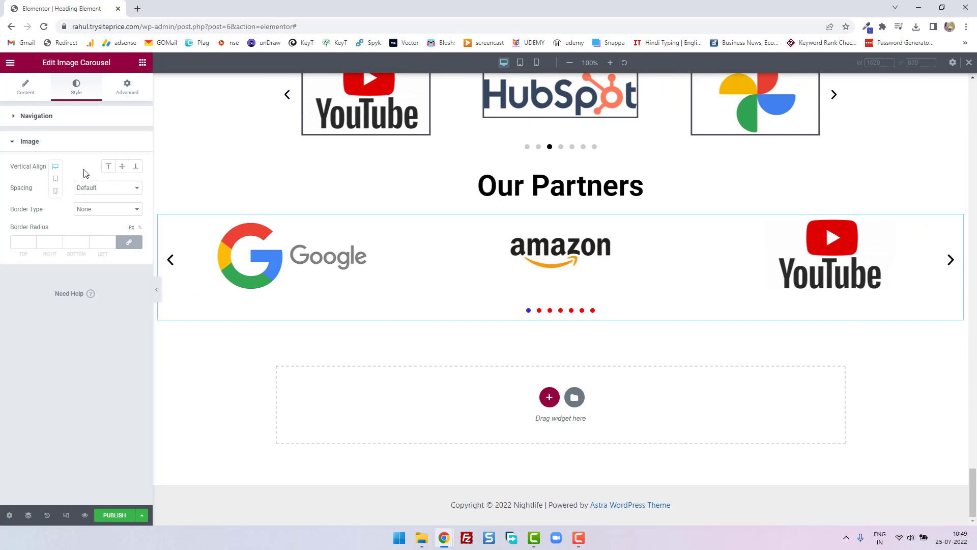
click(123, 170)
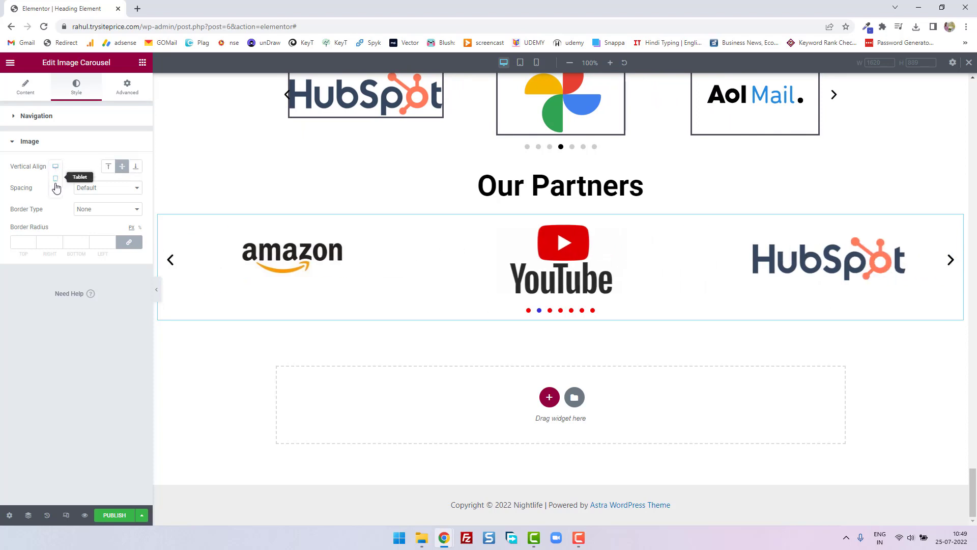
- Preview the carousel's vertical alignment at tablet and mobile sizes and return to the desktop view
click(56, 181)
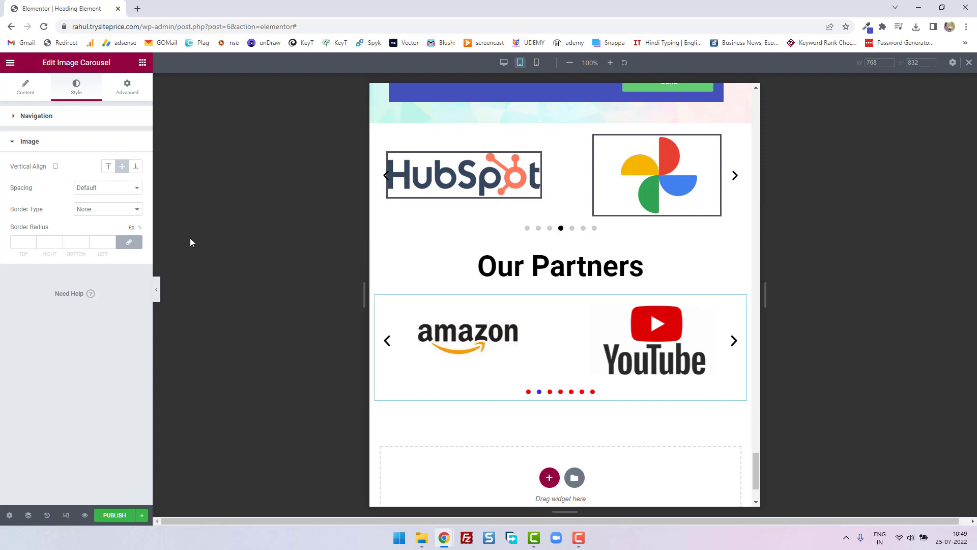
click(57, 169)
click(56, 179)
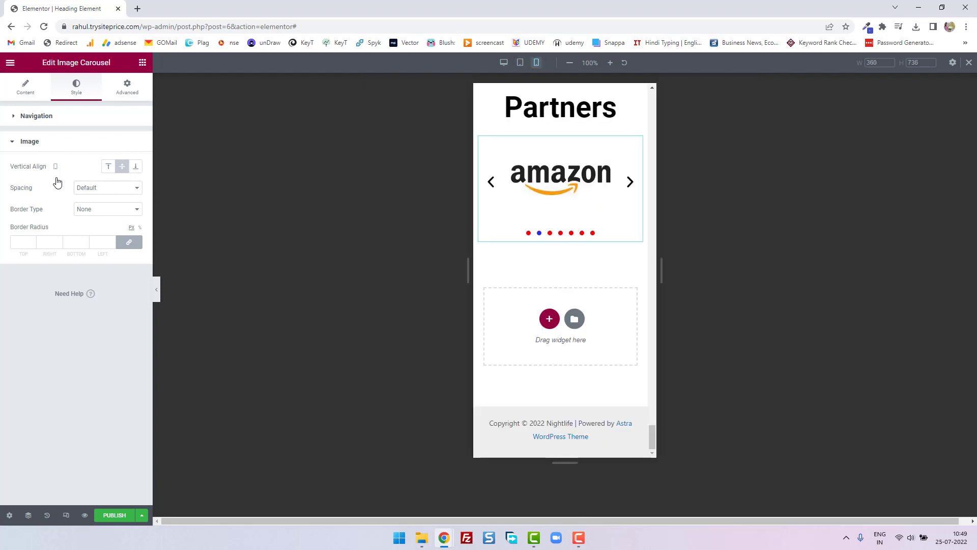
click(55, 166)
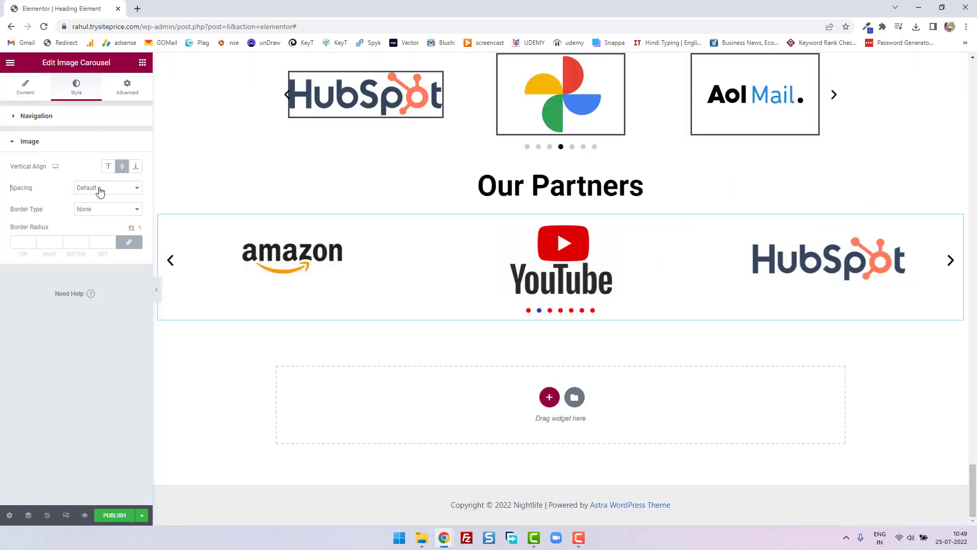
- Switch the carousel's image spacing to Custom and set it to 69
click(100, 189)
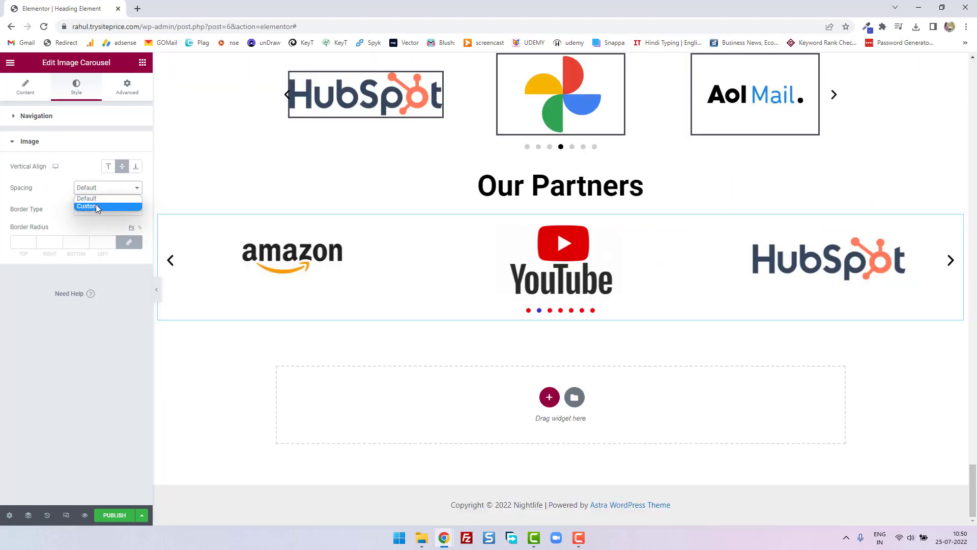
click(97, 206)
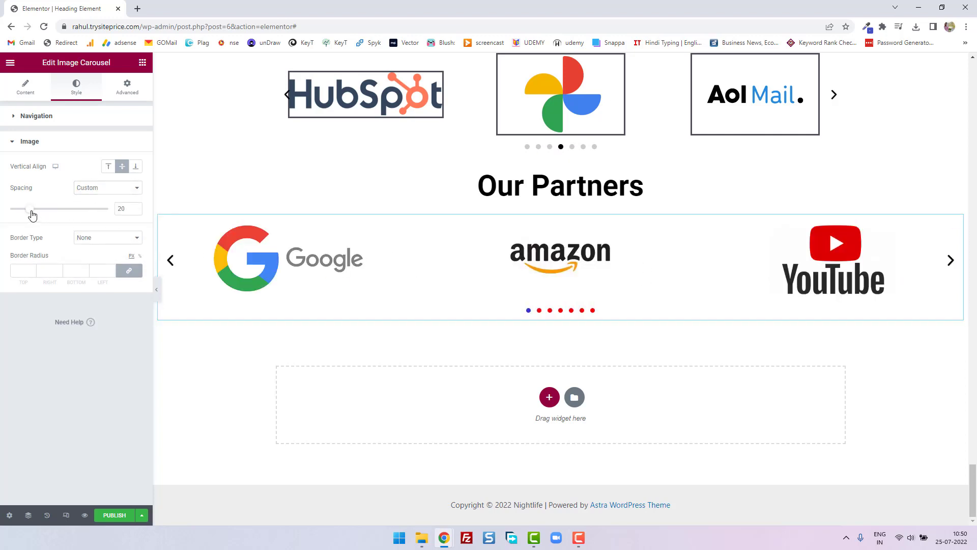
drag(31, 214, 81, 217)
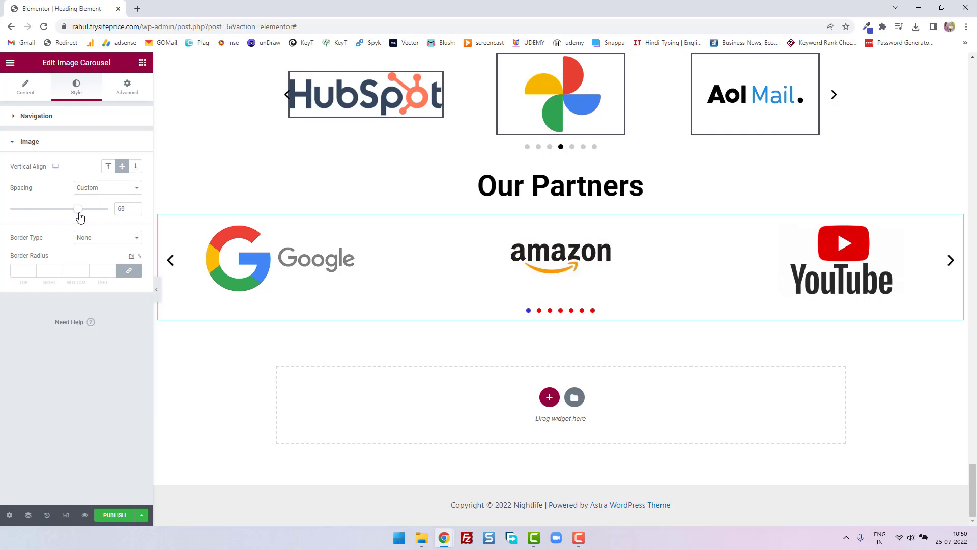
- Try the Solid, Double and Groove border types on the carousel images and set Border Type back to None
click(104, 240)
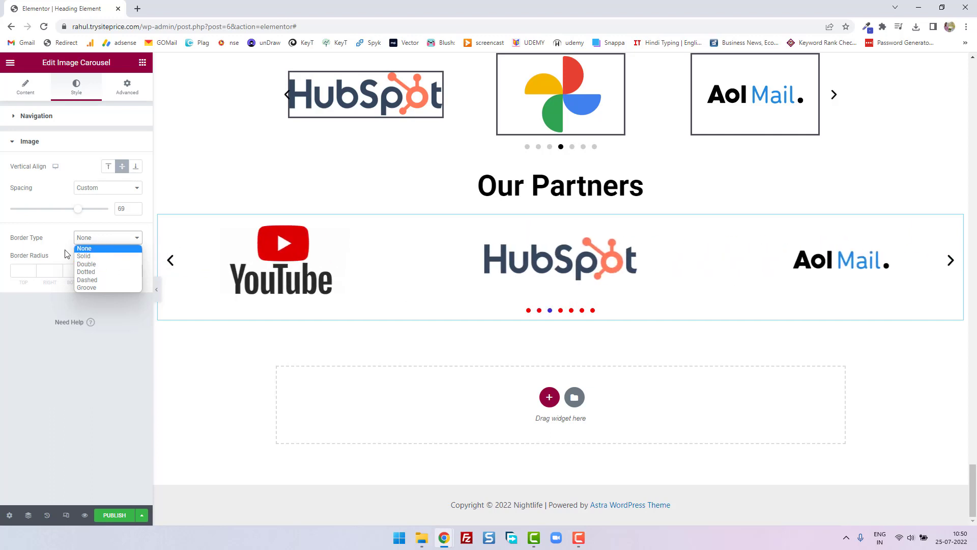
click(108, 256)
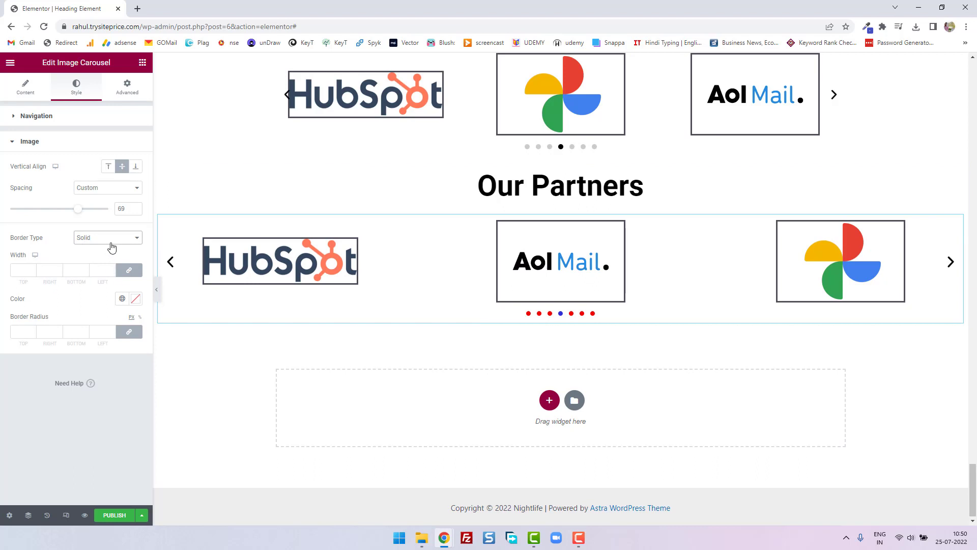
click(108, 240)
click(108, 287)
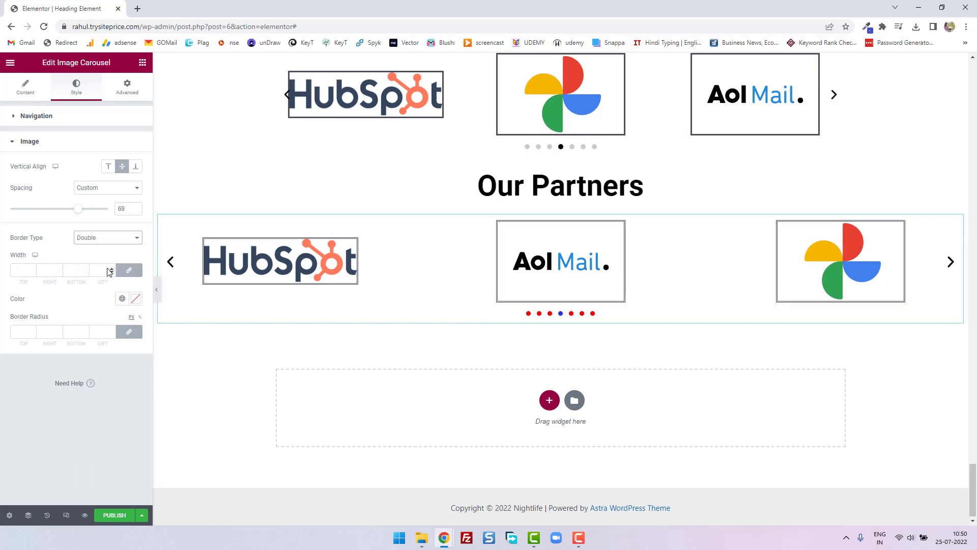
click(111, 241)
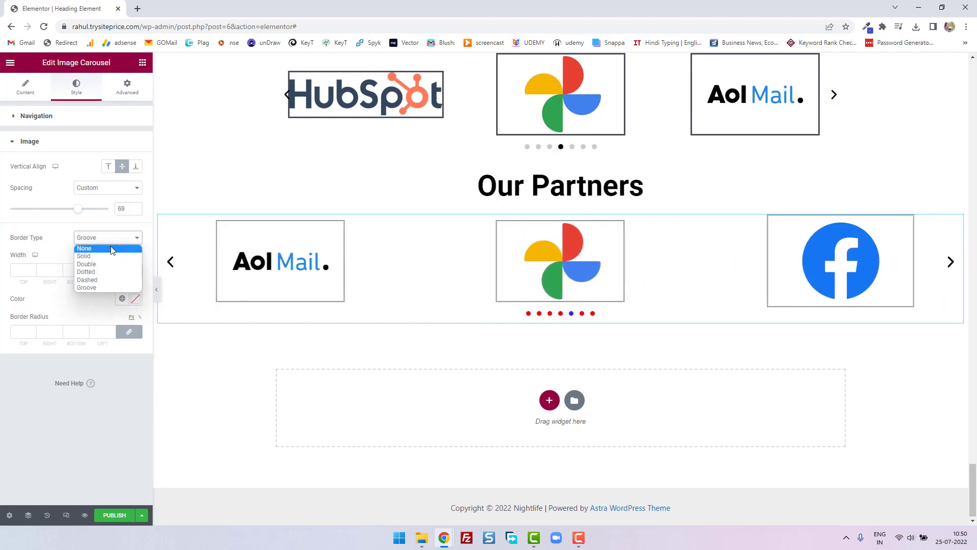
click(112, 248)
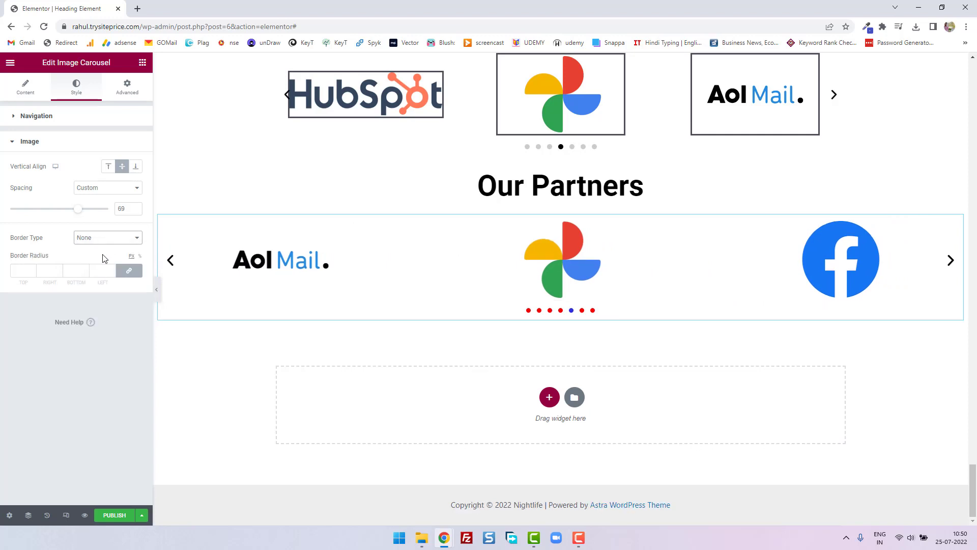
- Give the carousel images a Solid border with a width of 5 on all sides
click(83, 241)
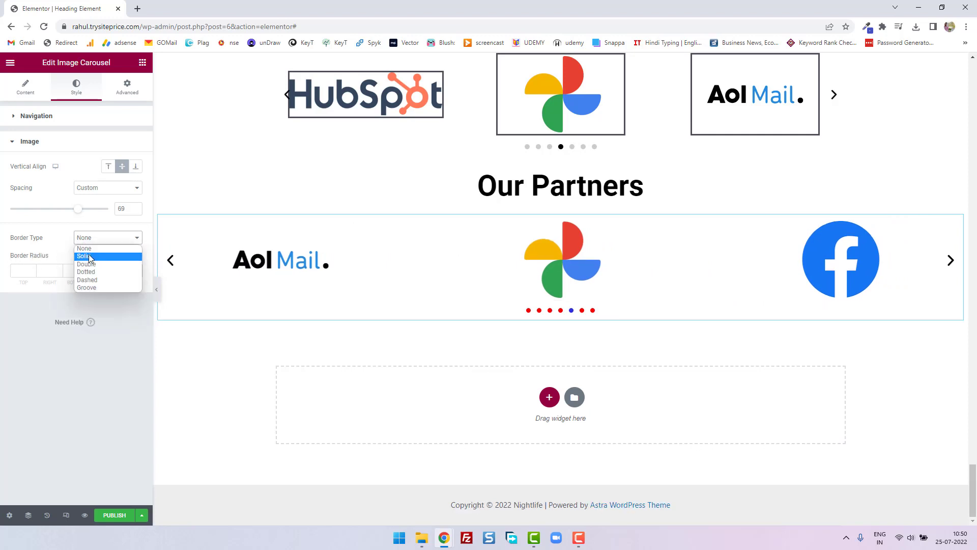
click(91, 259)
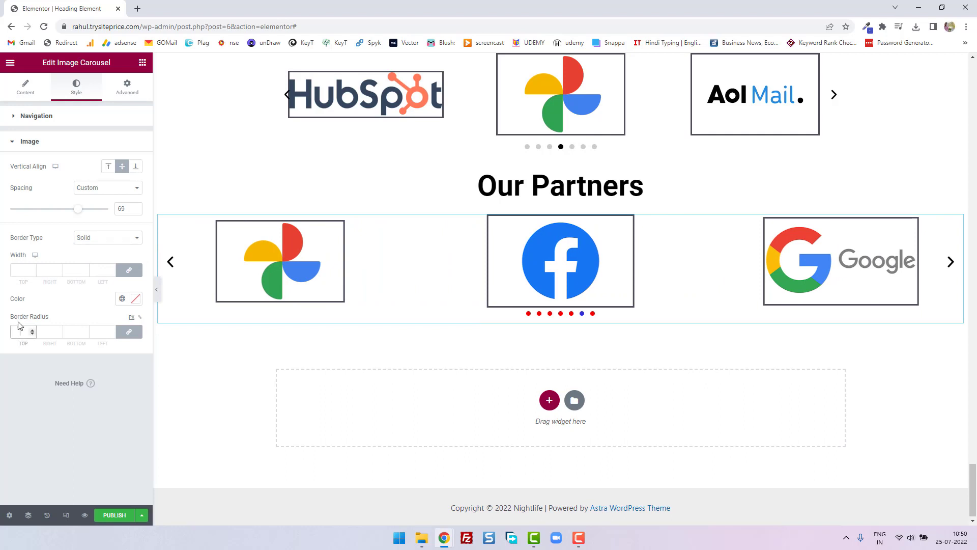
click(32, 269)
click(32, 269)
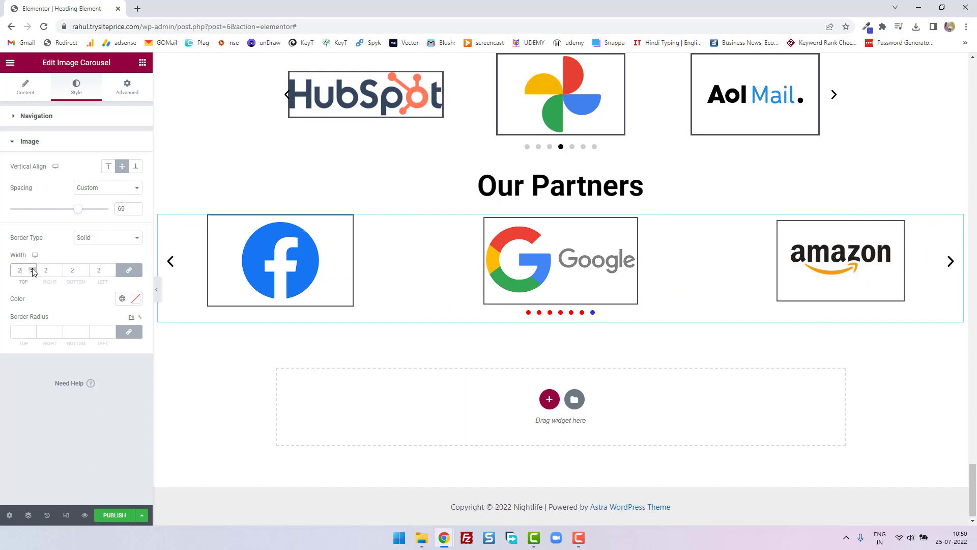
click(32, 269)
click(32, 268)
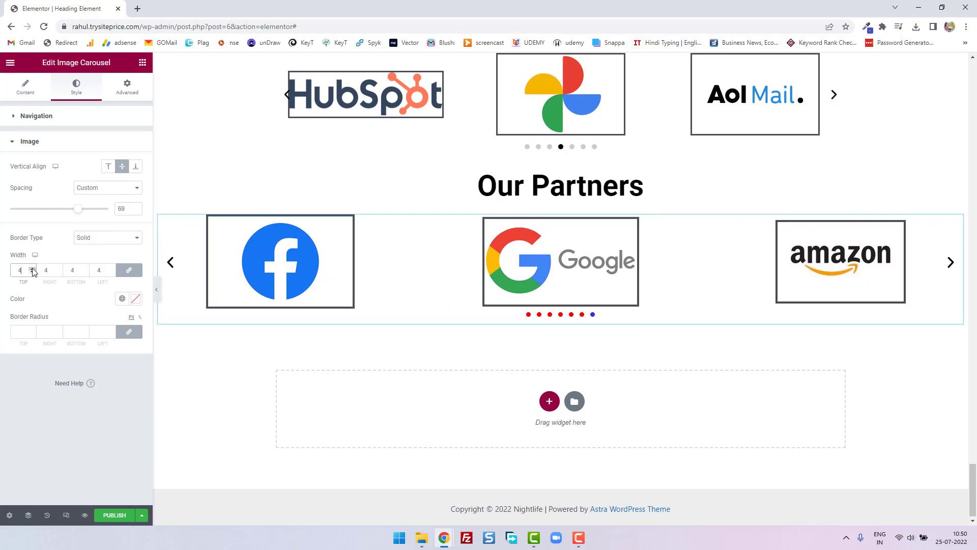
click(32, 269)
- Unlink the image border radius values and set top, right, bottom and left to 18 px each
click(24, 332)
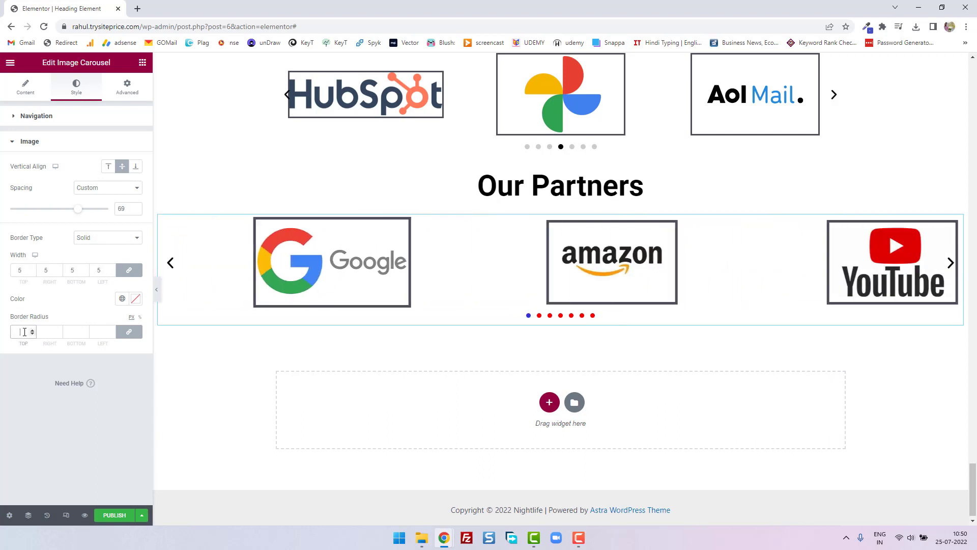
click(129, 332)
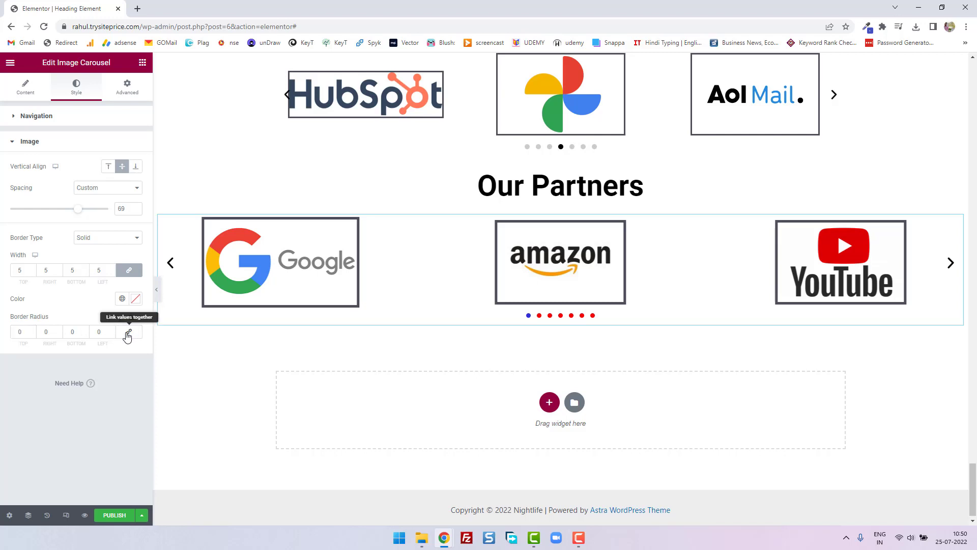
click(33, 329)
click(32, 330)
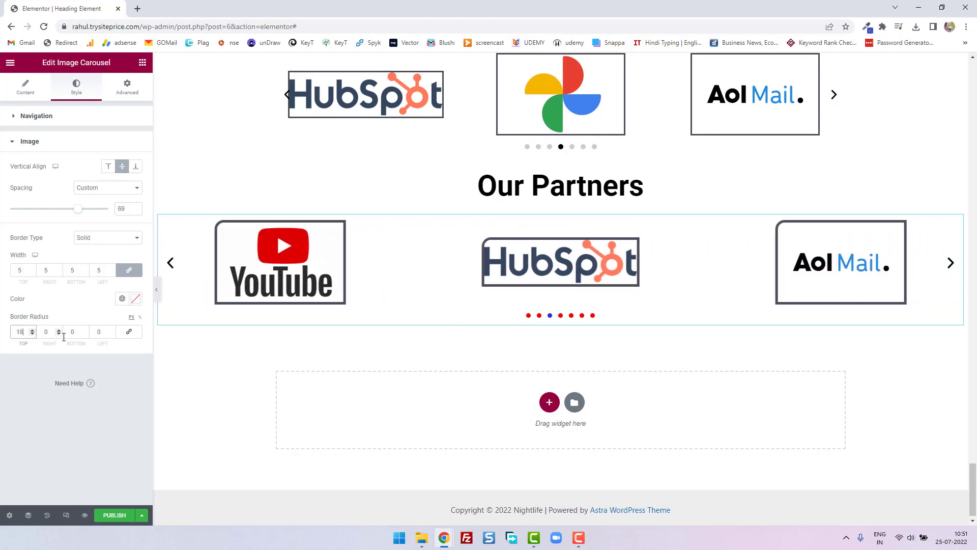
click(46, 332)
text(18)
text(0)
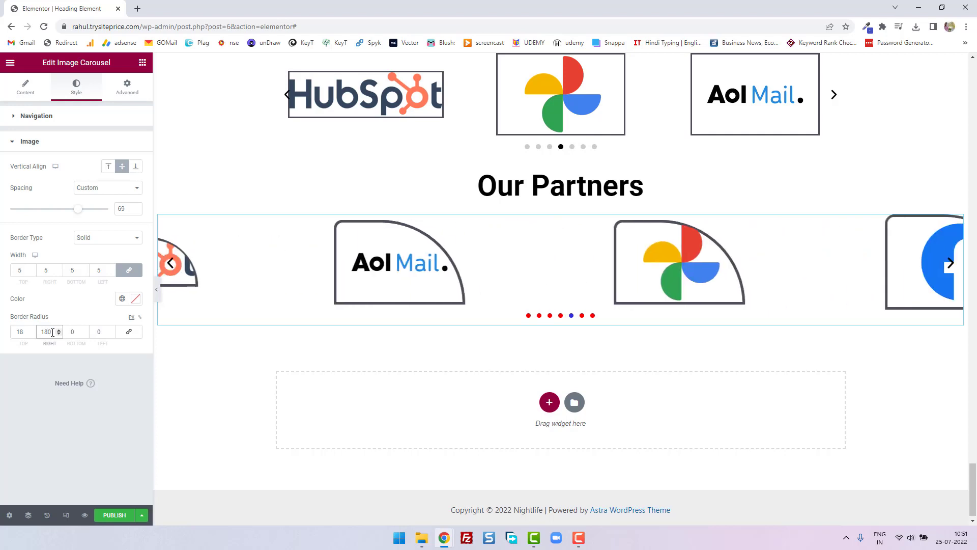
key(BackSpace)
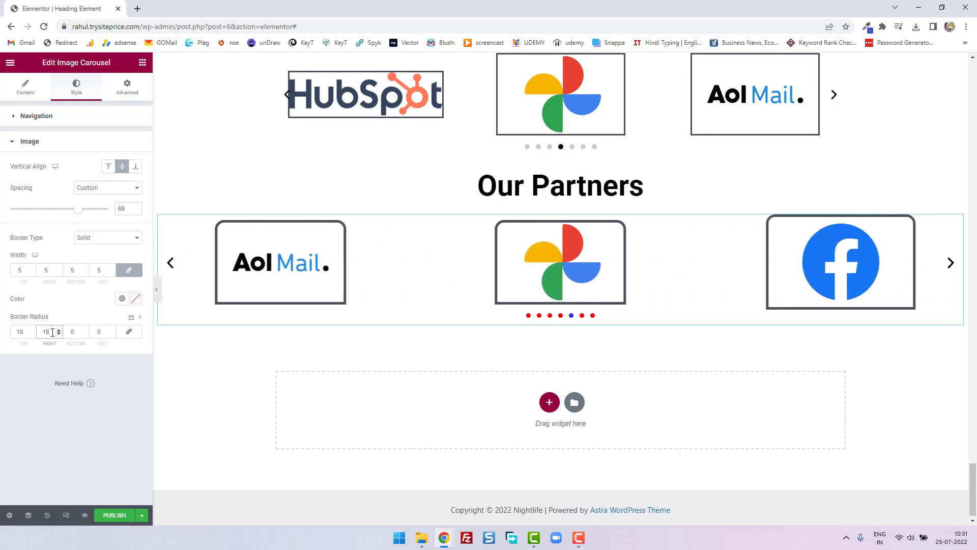
drag(78, 332, 65, 333)
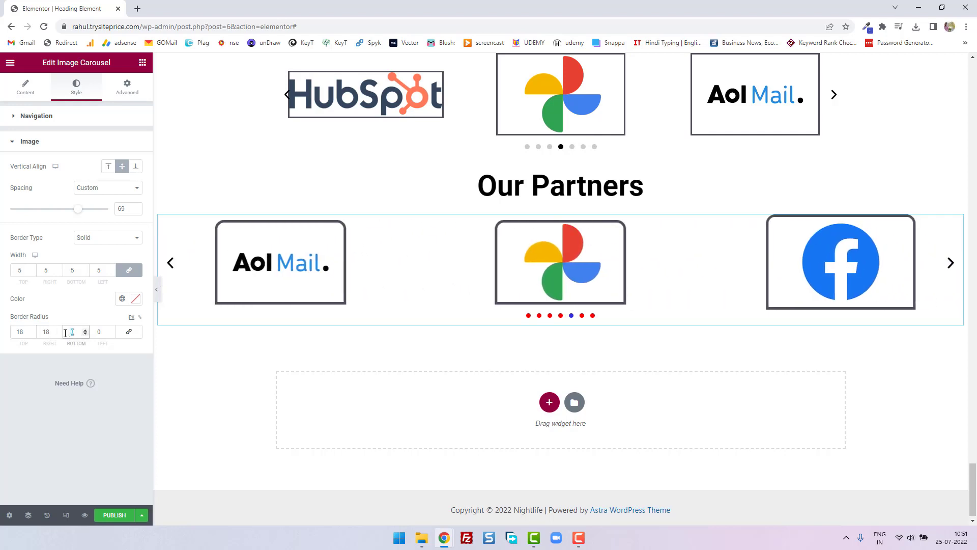
text(18)
click(104, 332)
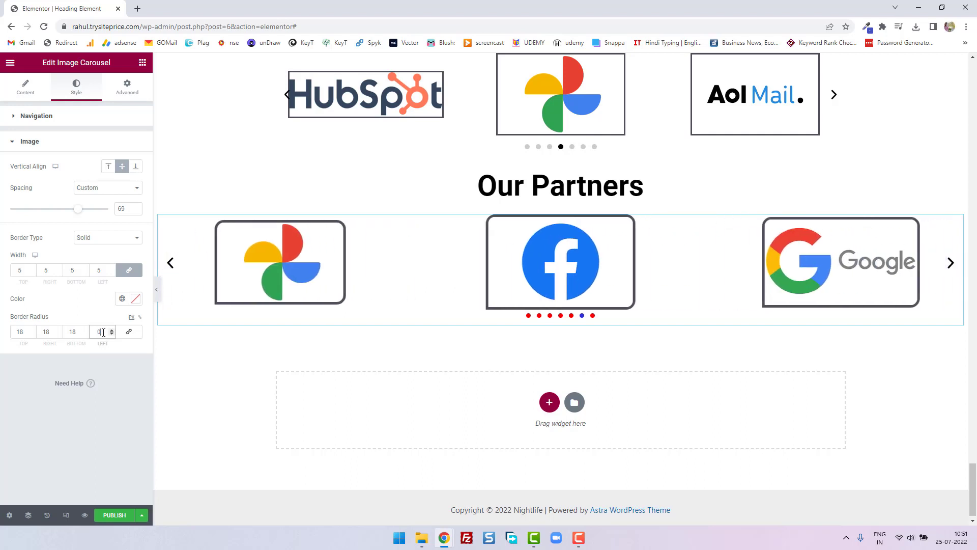
text(18)
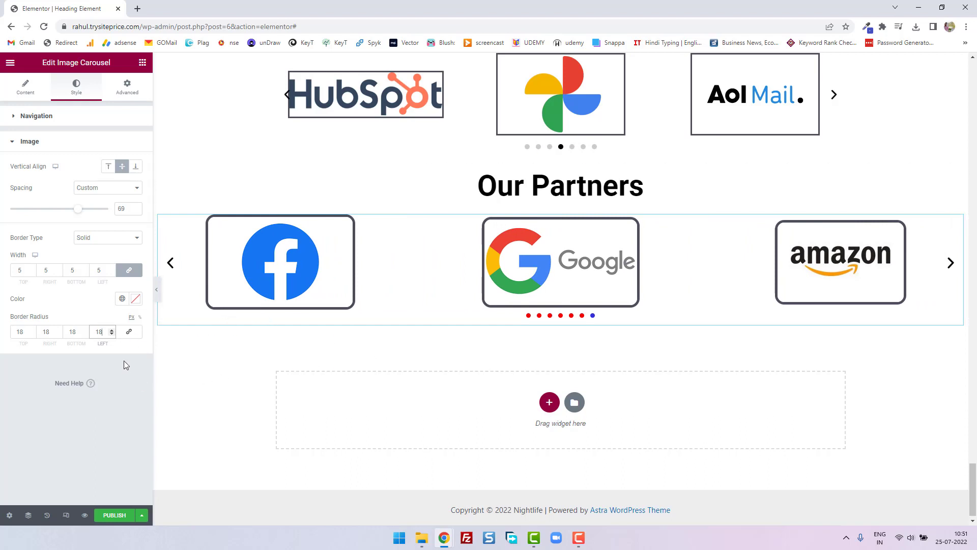
- Enable Lazyload in the carousel's Additional Options and go back up the page
click(33, 98)
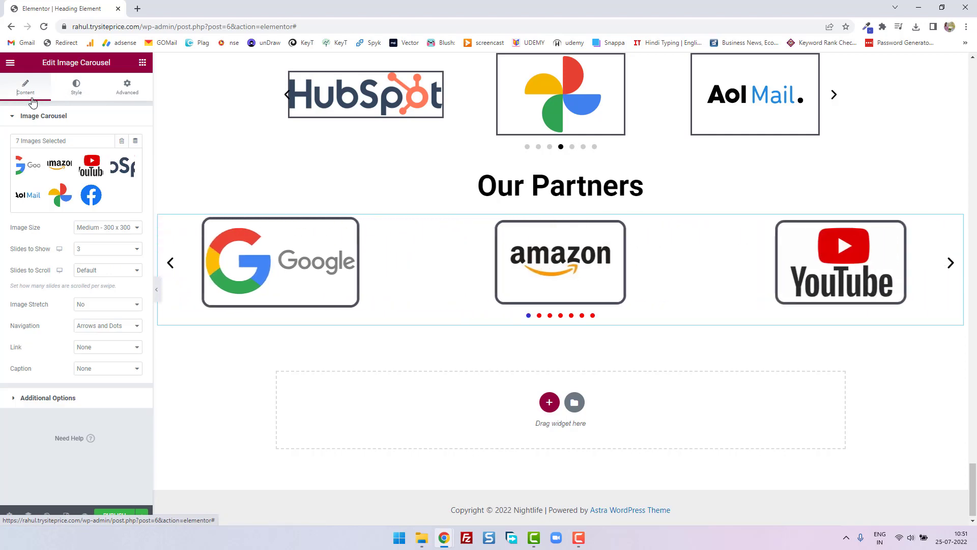
click(17, 403)
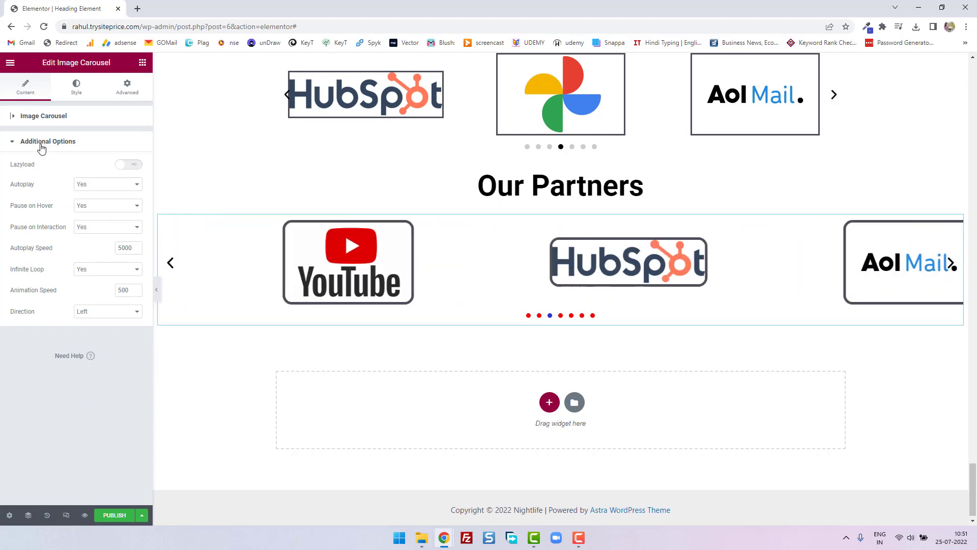
click(135, 166)
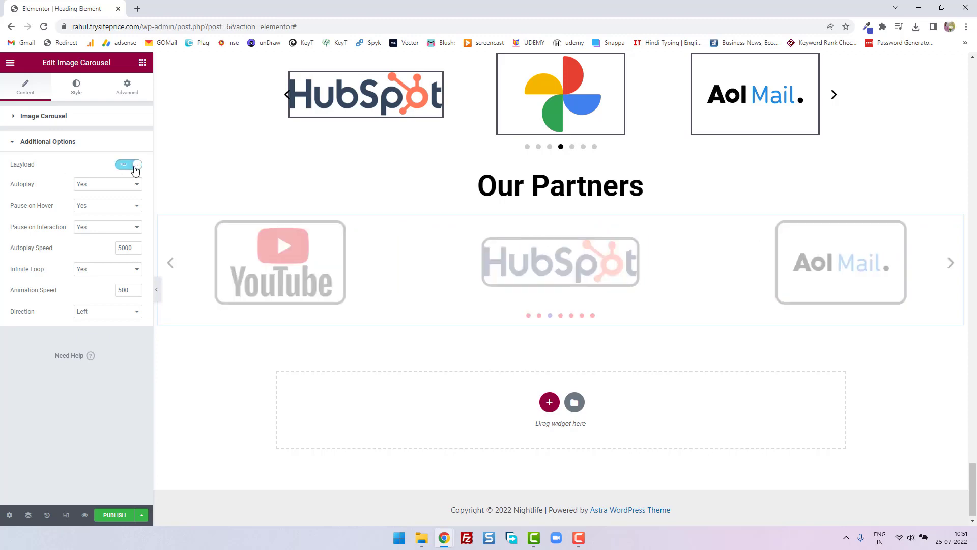
scroll(666, 242, up, 10)
scroll(666, 236, up, 10)
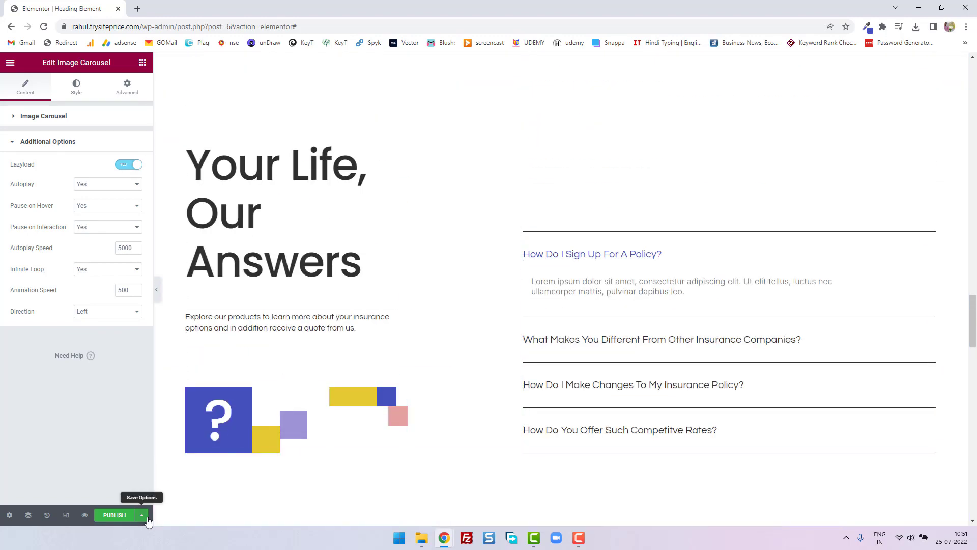
- Save the page as a draft and look through it from the top down to the Our Partners carousel
click(142, 515)
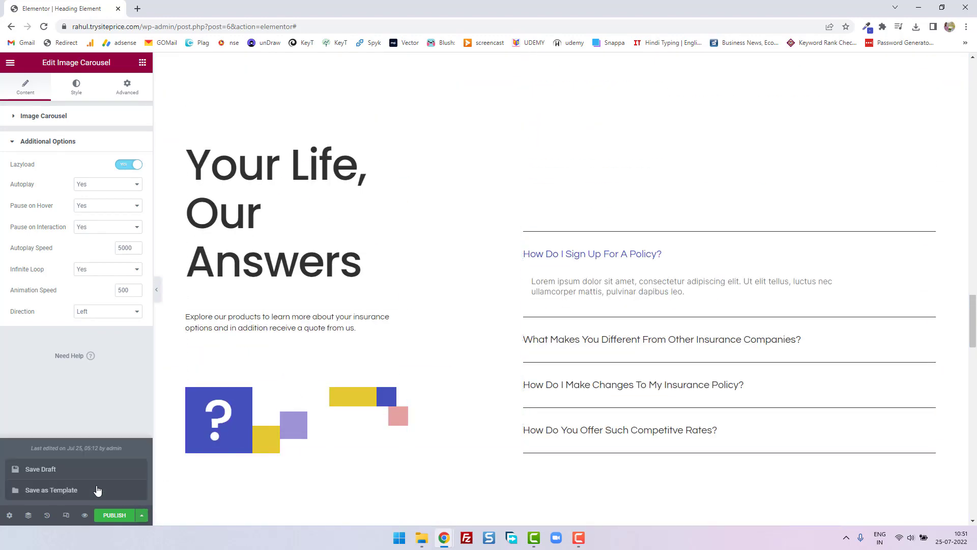
click(58, 471)
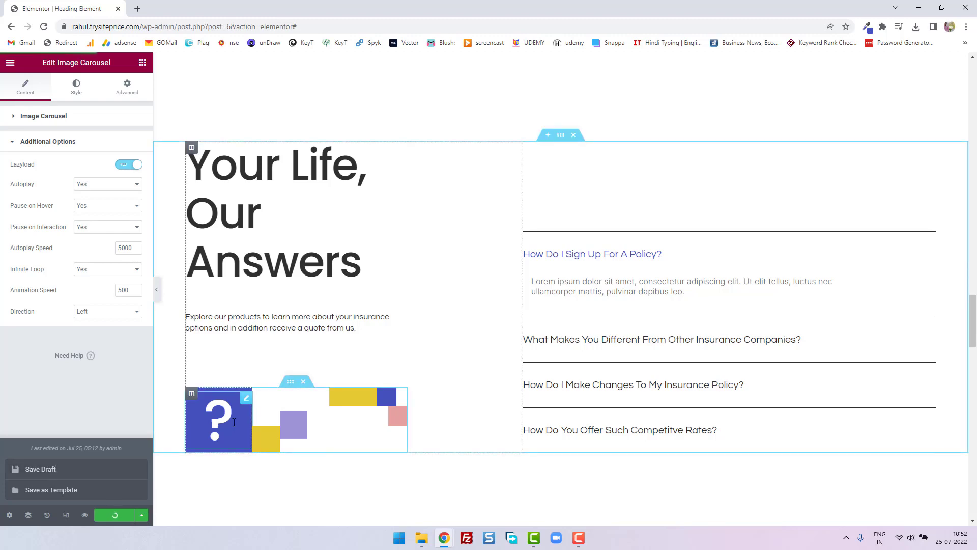
drag(973, 327, 976, 497)
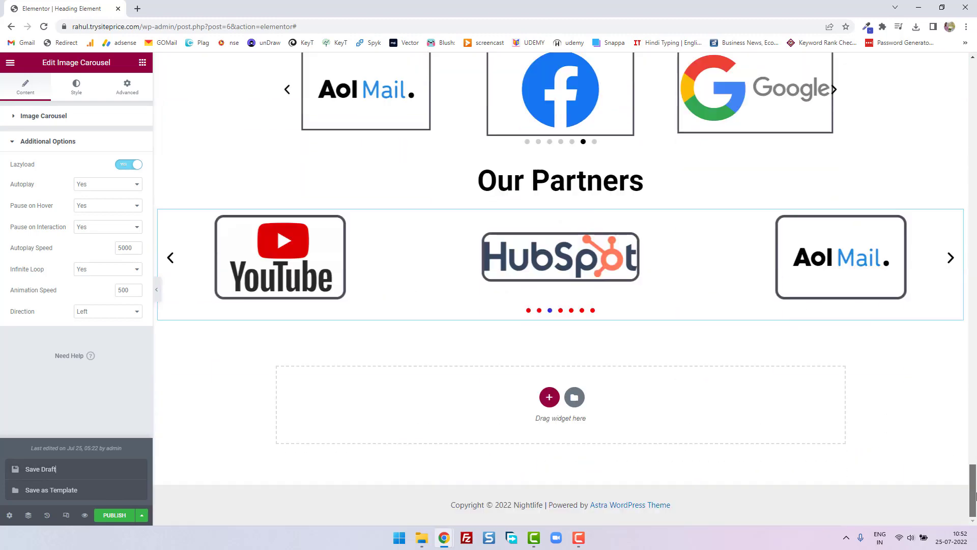
scroll(371, 399, up, 2)
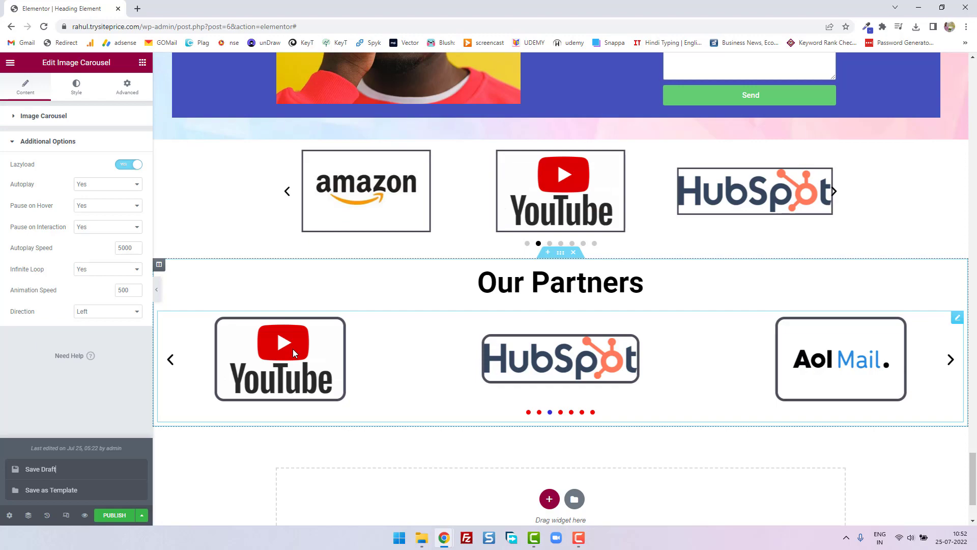
drag(975, 496, 976, 90)
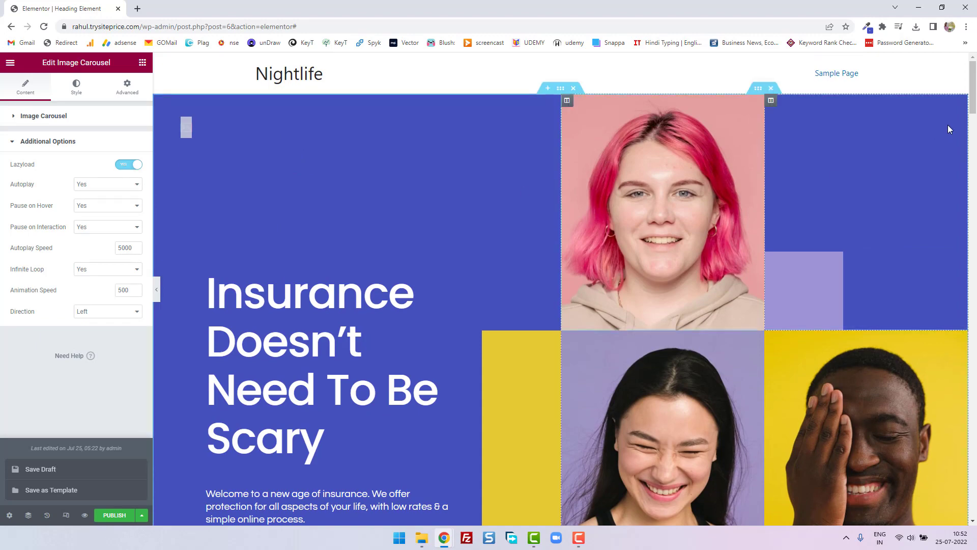
click(976, 243)
drag(976, 244, 976, 488)
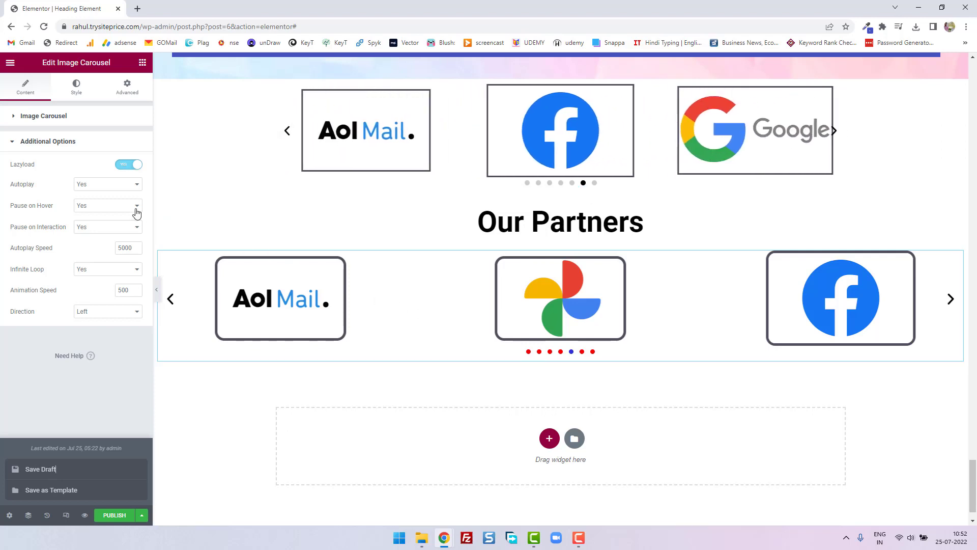
- Review the choices for Autoplay, Pause on Hover and Pause on Interaction, keeping each set to Yes
click(114, 186)
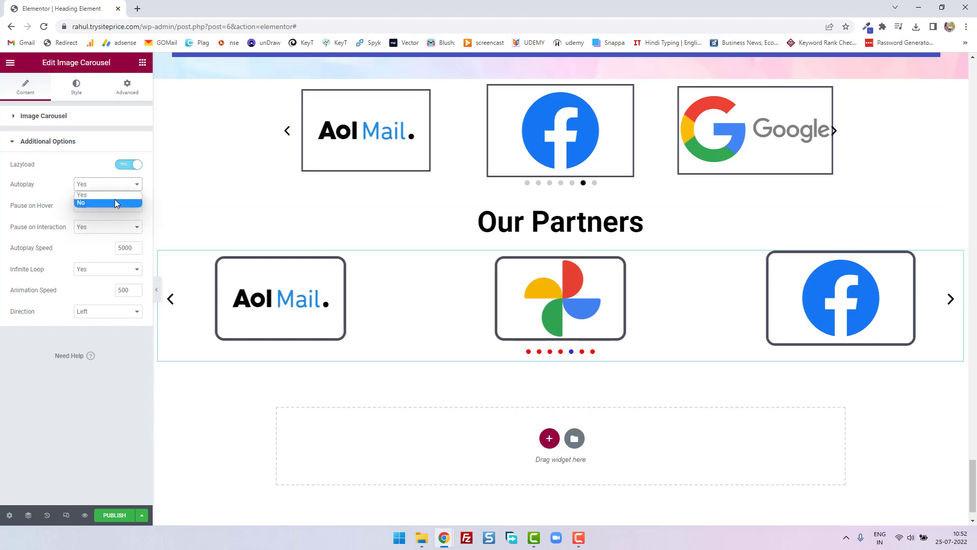
click(121, 197)
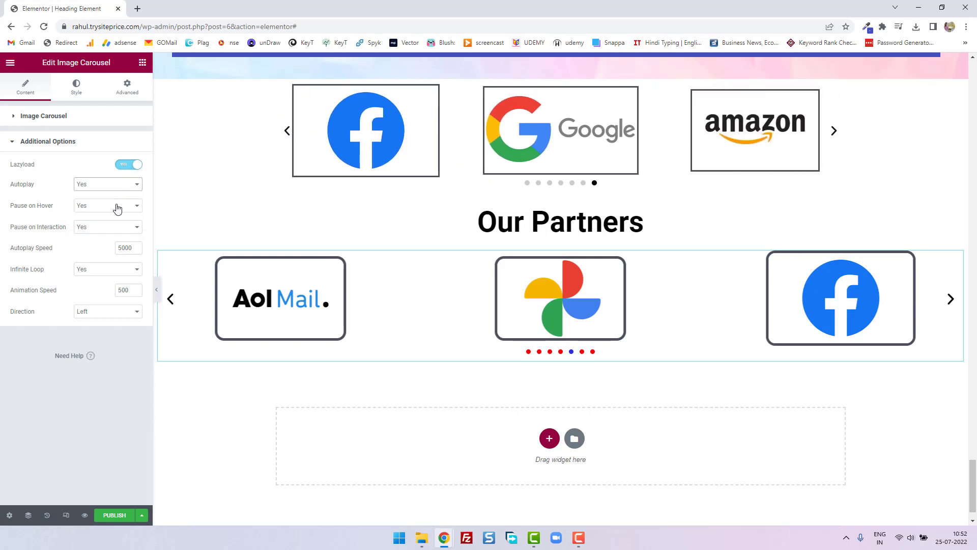
click(116, 206)
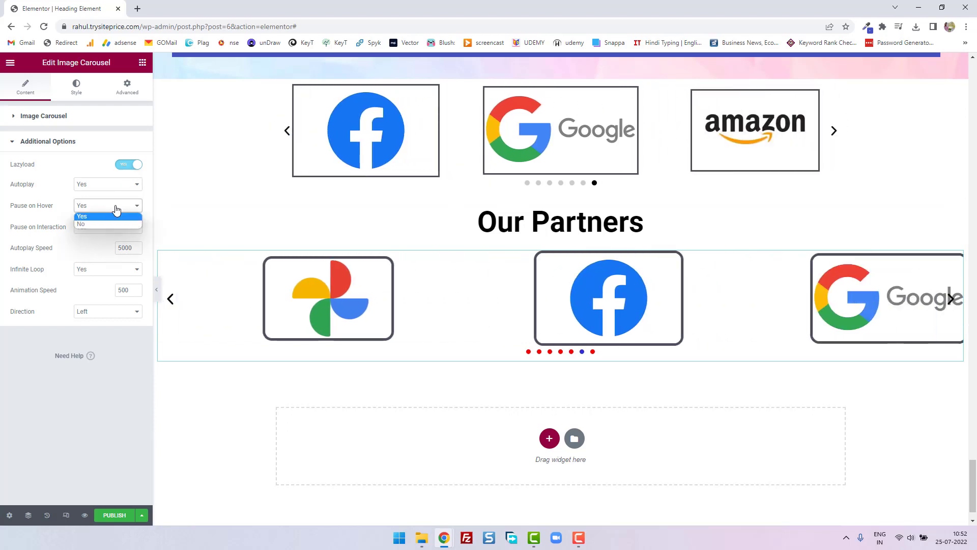
click(181, 398)
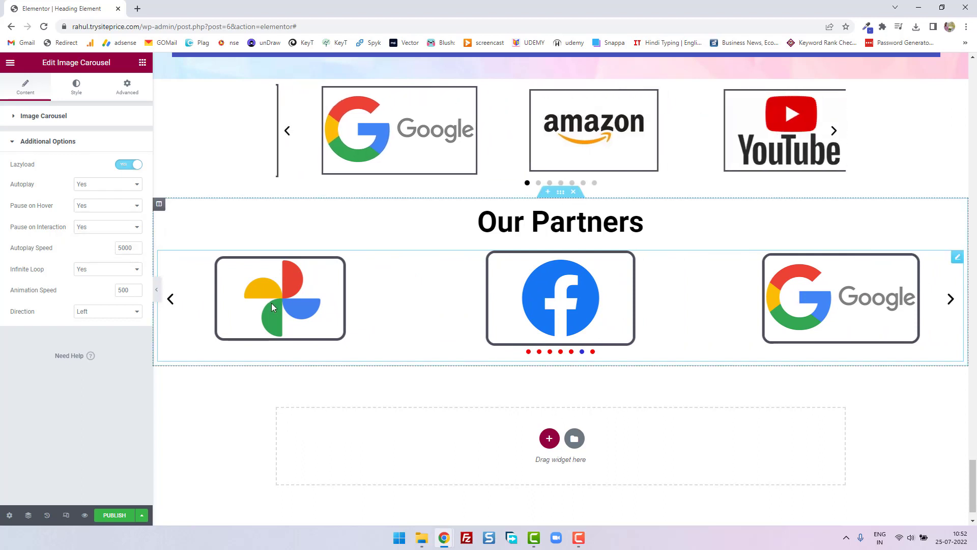
click(112, 206)
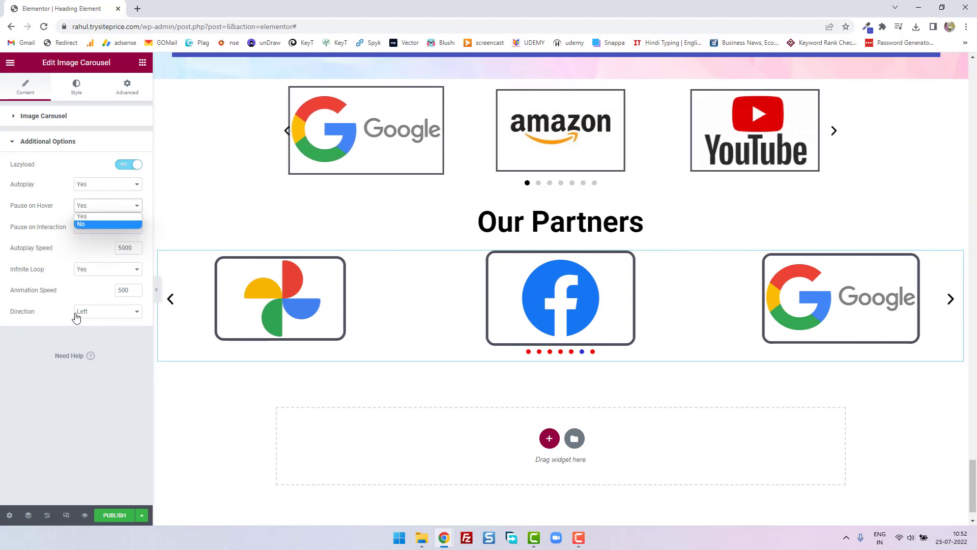
click(118, 213)
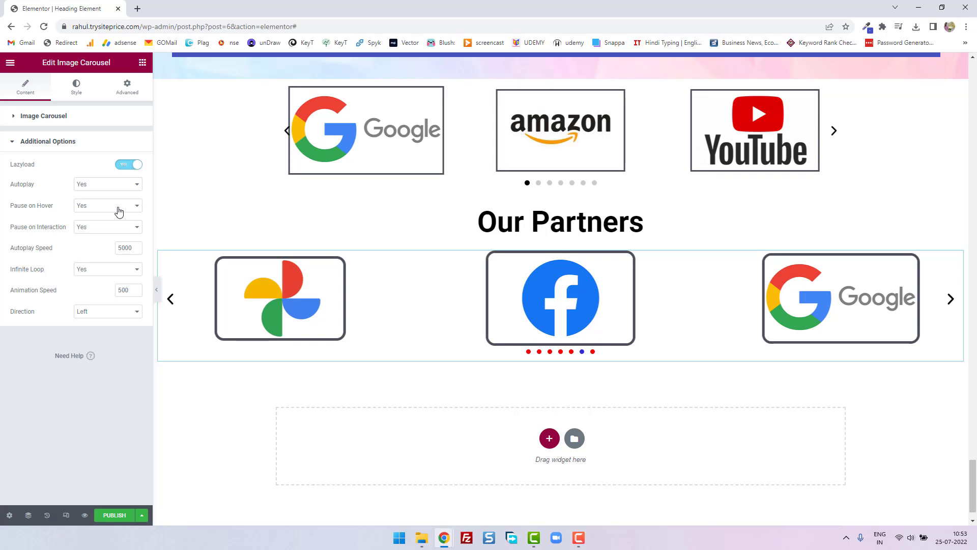
click(104, 232)
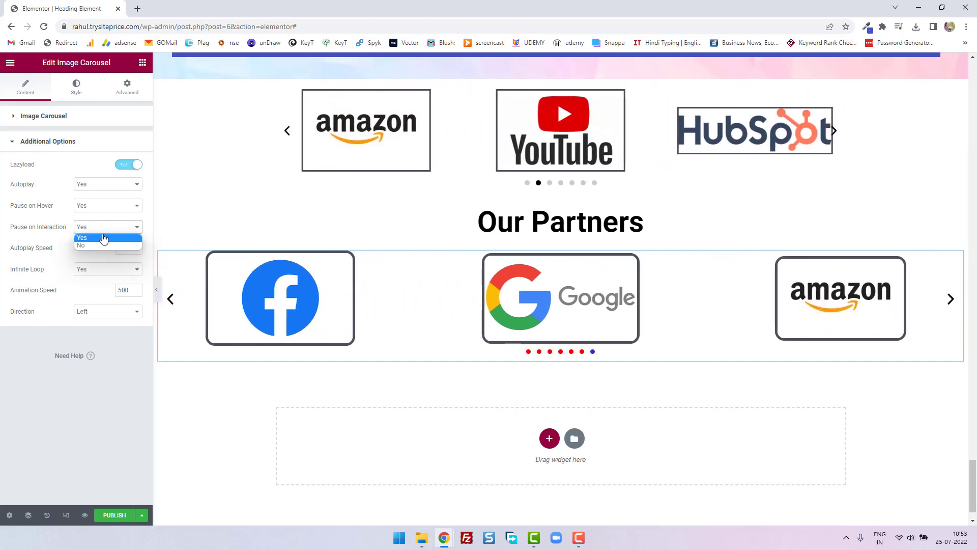
click(104, 237)
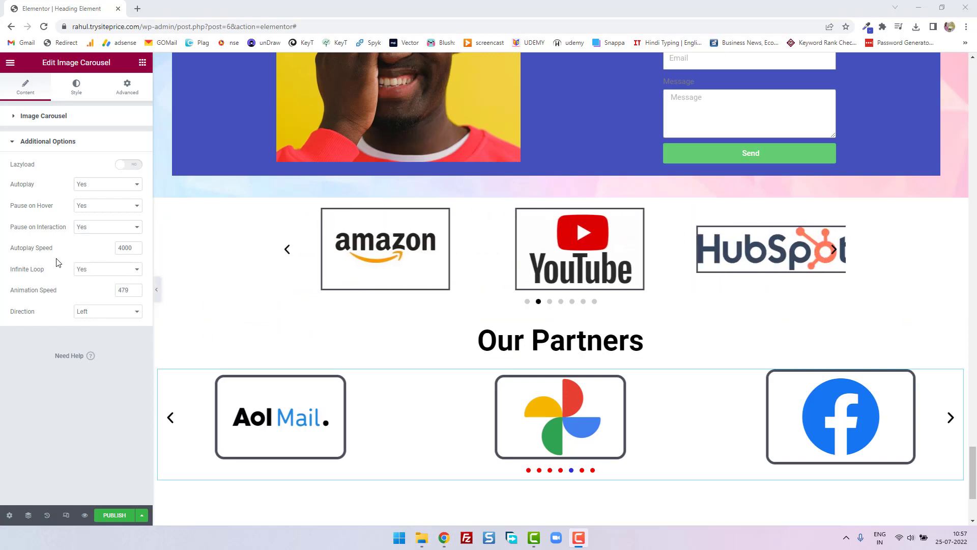
- Set the partner carousel's Autoplay Speed to 5000
click(136, 247)
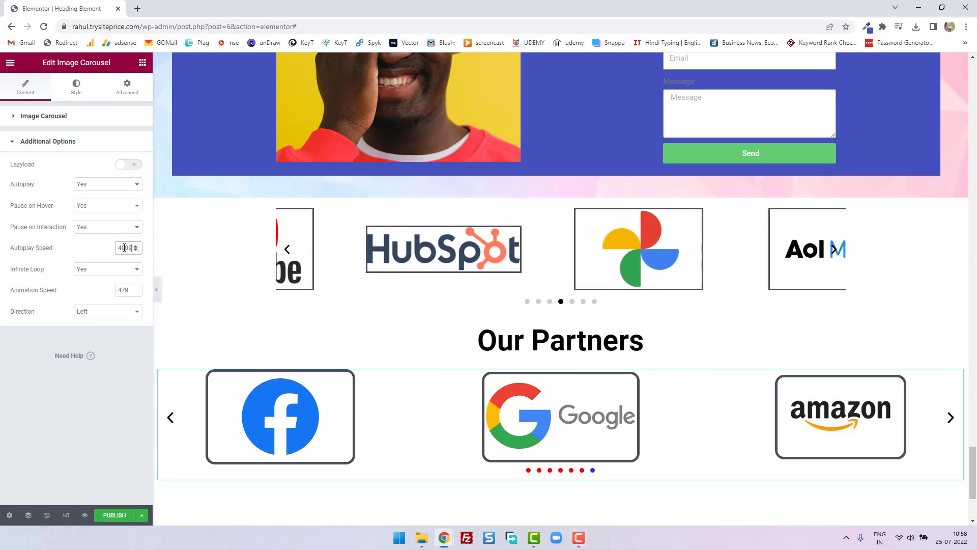
double_click(124, 248)
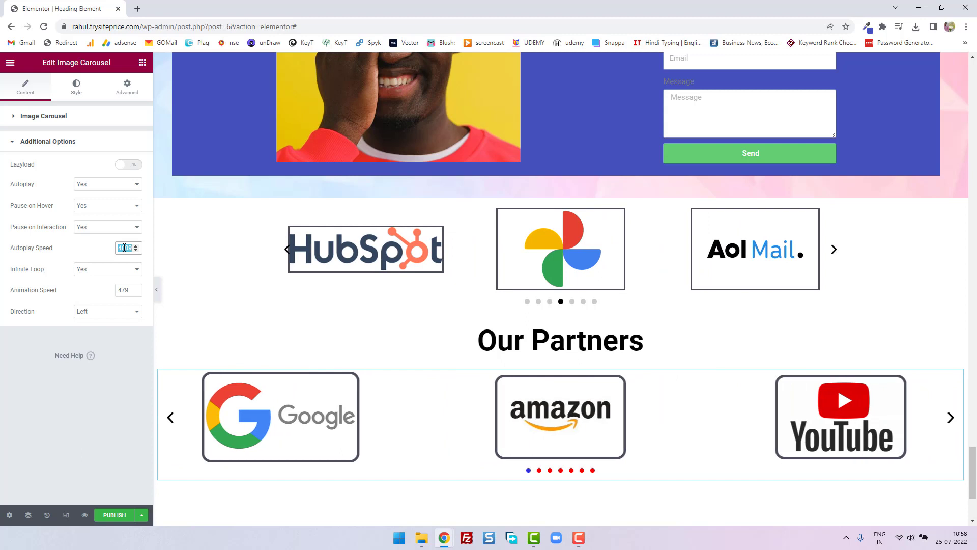
text(500)
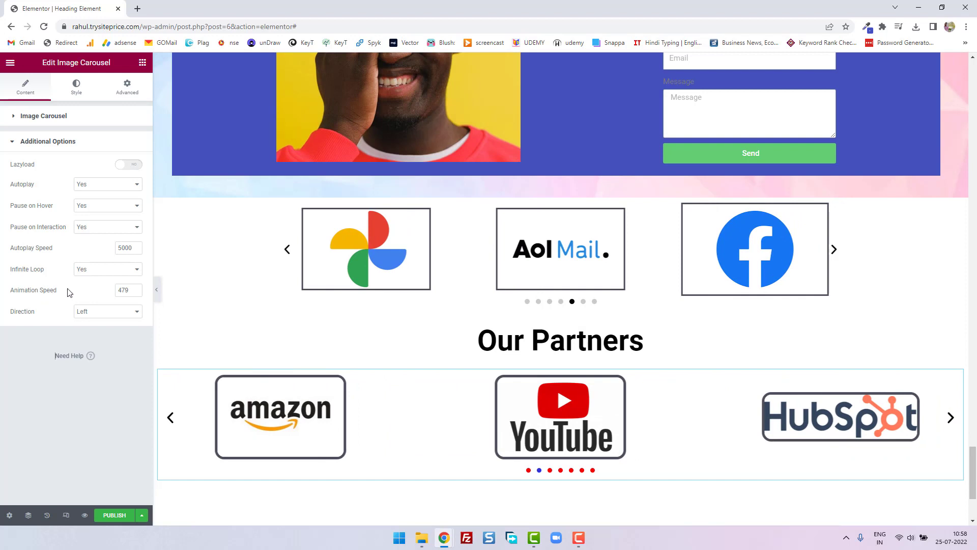
- Try Animation Speed values of 401 and 100 on the partner carousel and settle on 107
click(136, 293)
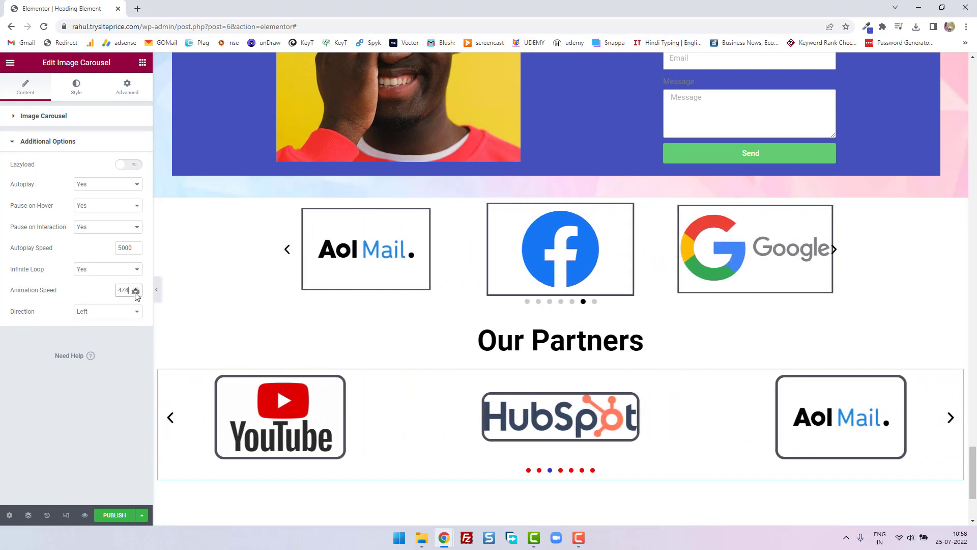
click(136, 293)
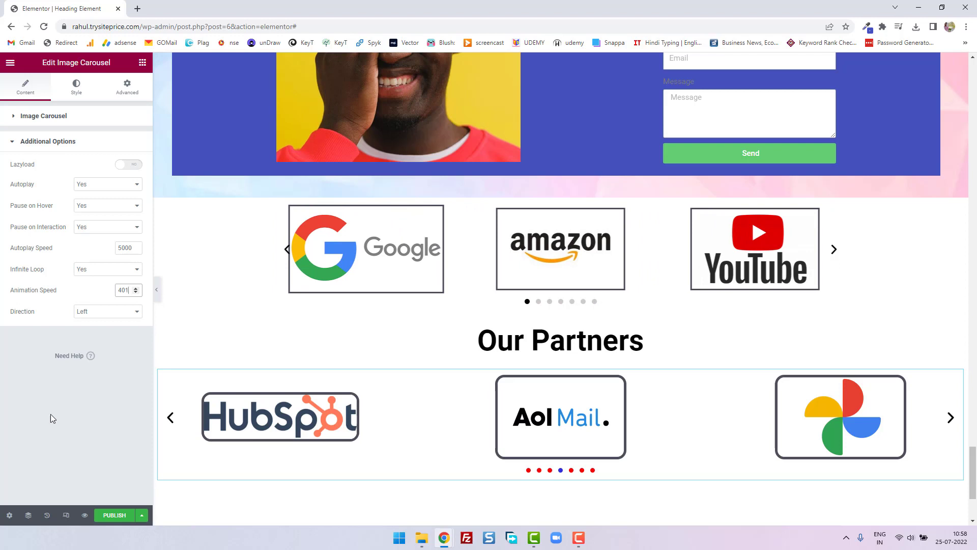
double_click(128, 290)
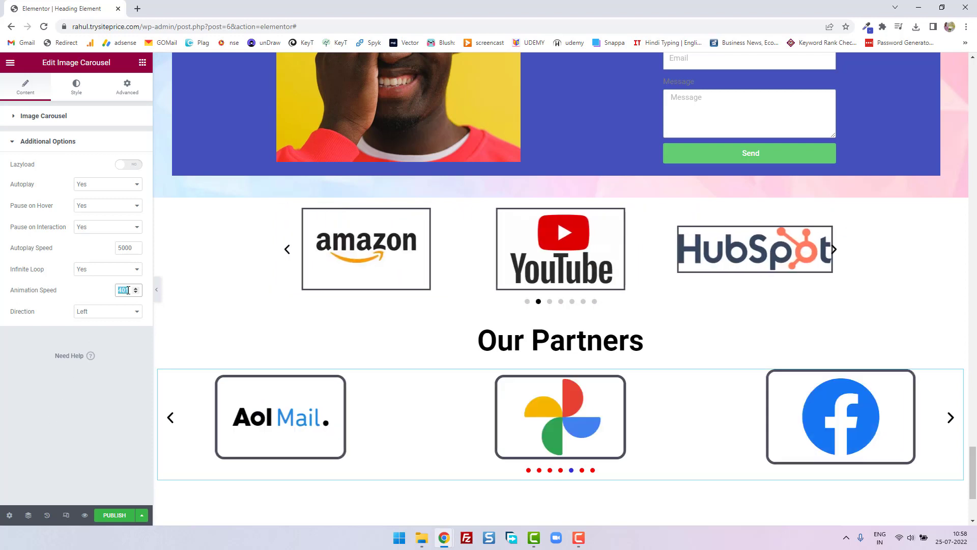
text(1)
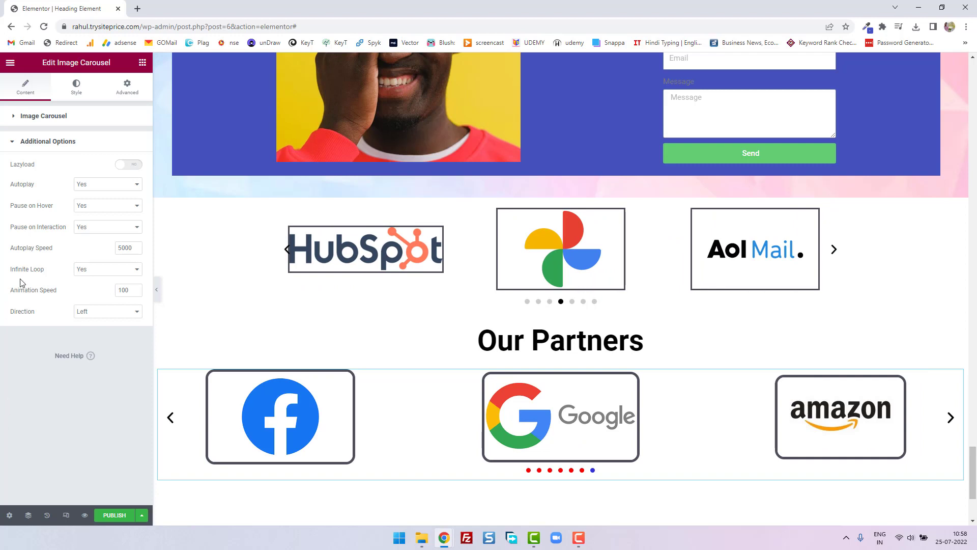
click(137, 293)
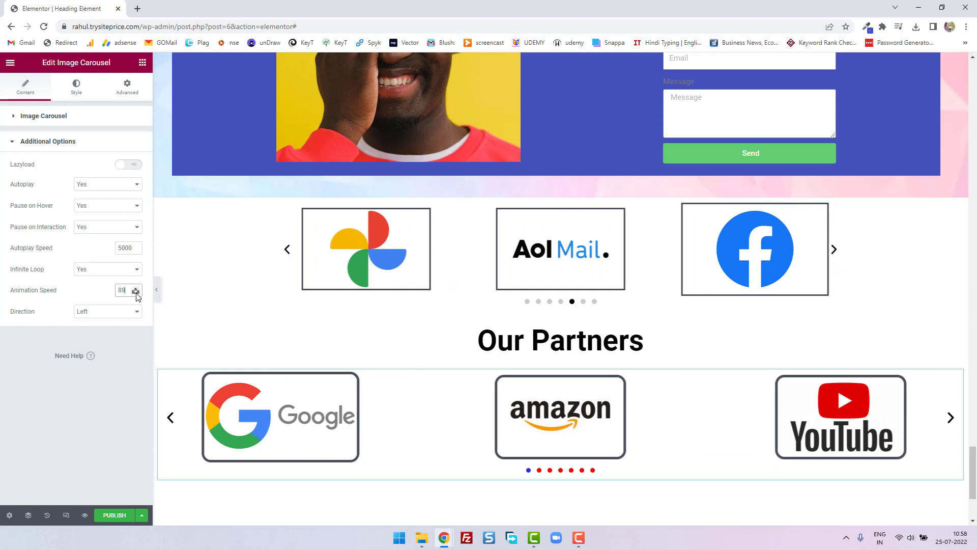
drag(137, 293, 136, 288)
click(136, 288)
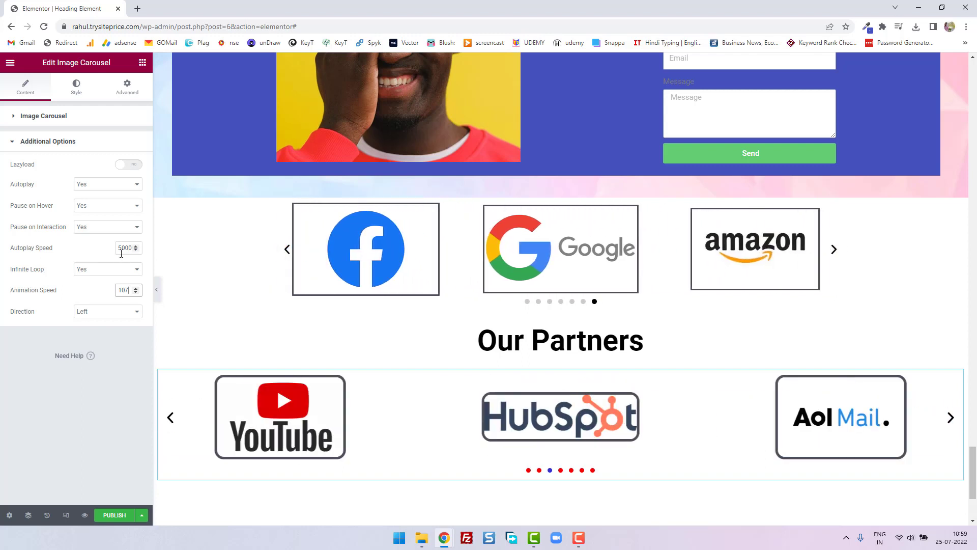
- Try the Right direction for the partner carousel and set Direction back to Left
click(113, 316)
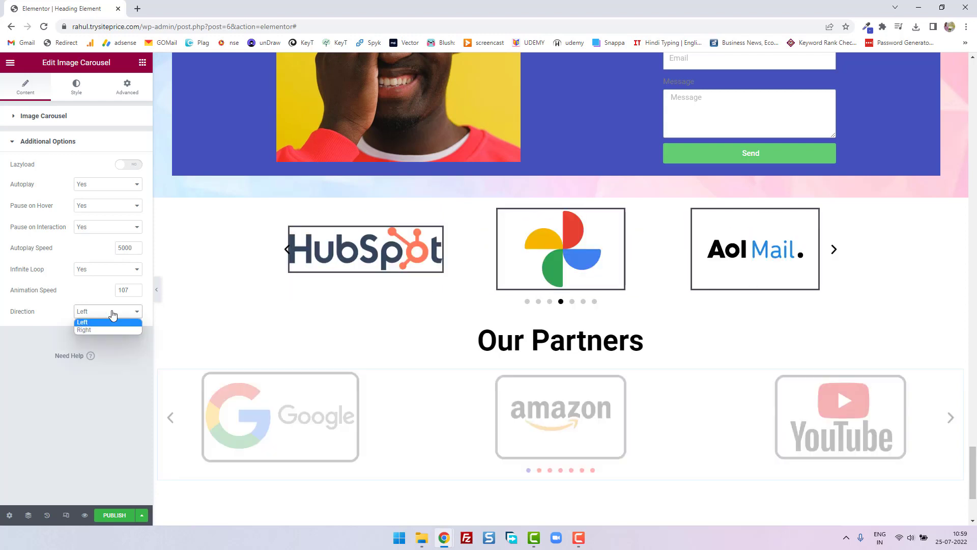
click(108, 329)
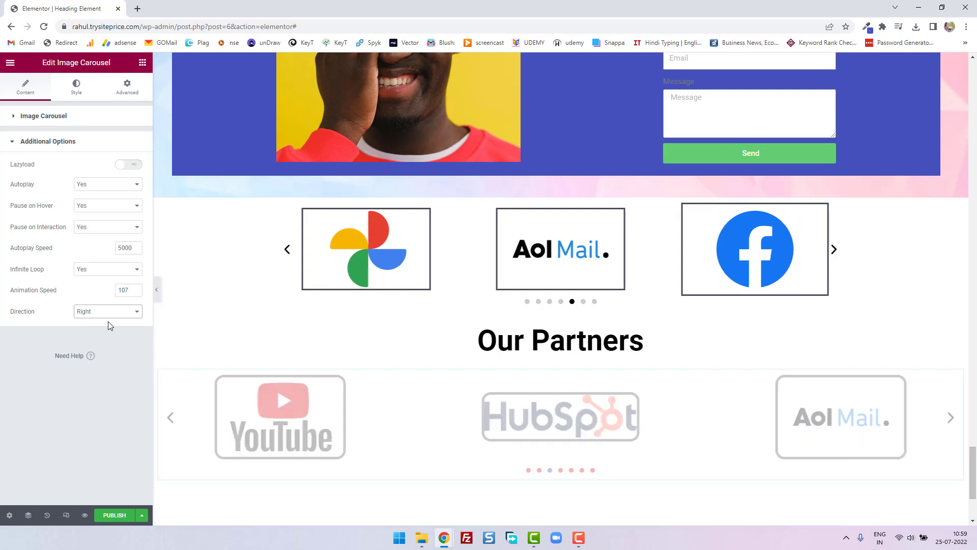
click(108, 314)
click(109, 328)
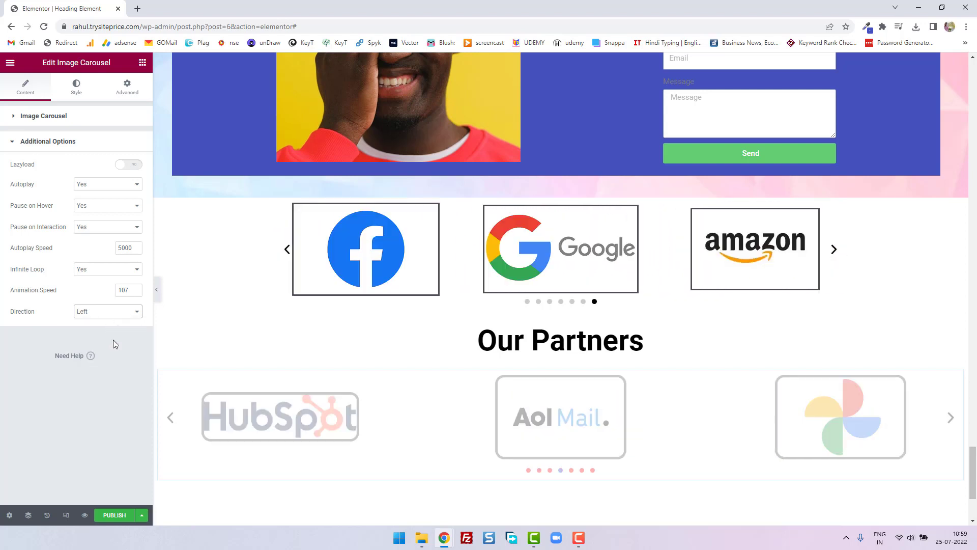
- View the carousel's advanced layout settings and return to its image content settings
click(129, 87)
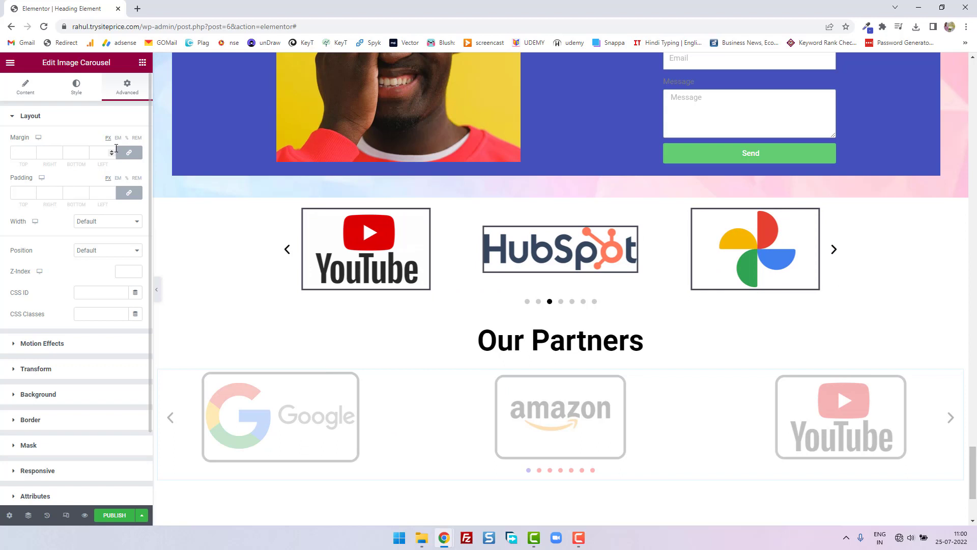
click(28, 90)
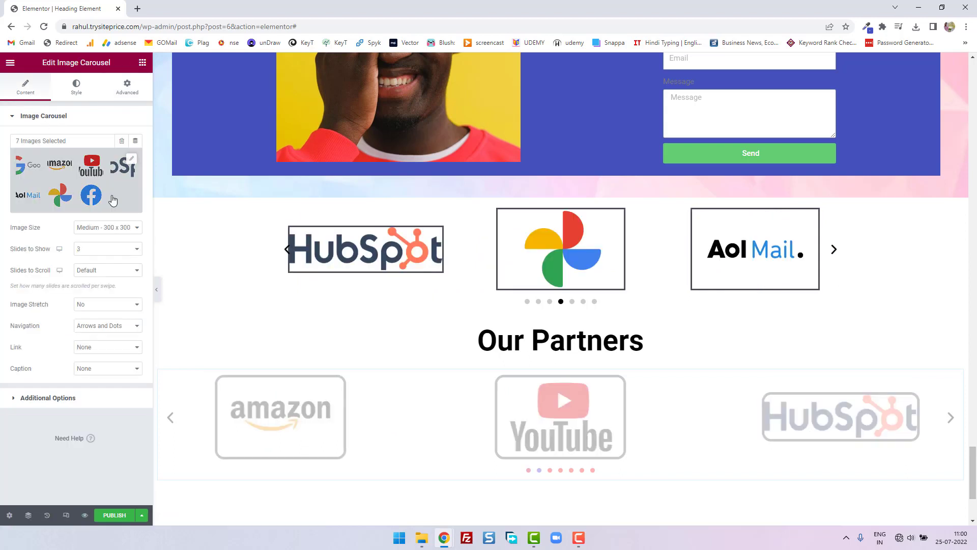